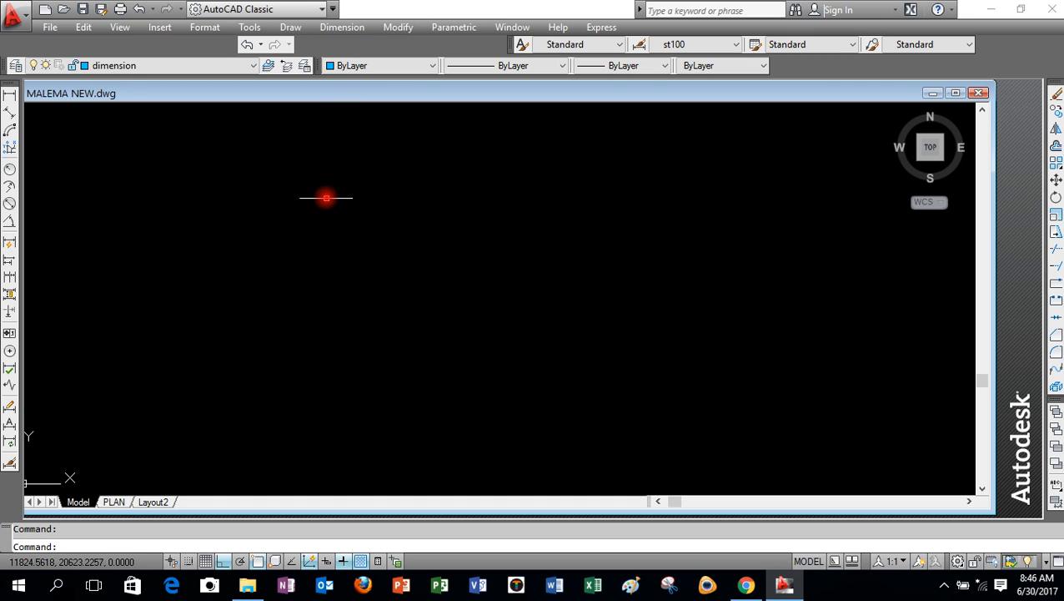
Draw a rectangle 2400 long and 1400 wide in the empty model space using the Dimensions option.
left_click(290, 28)
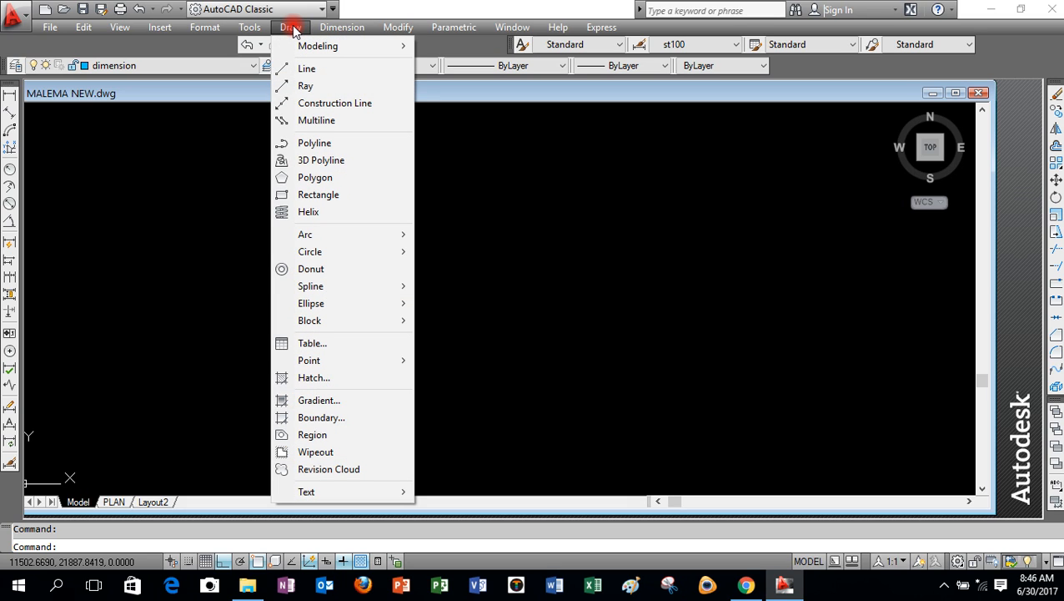
left_click(317, 195)
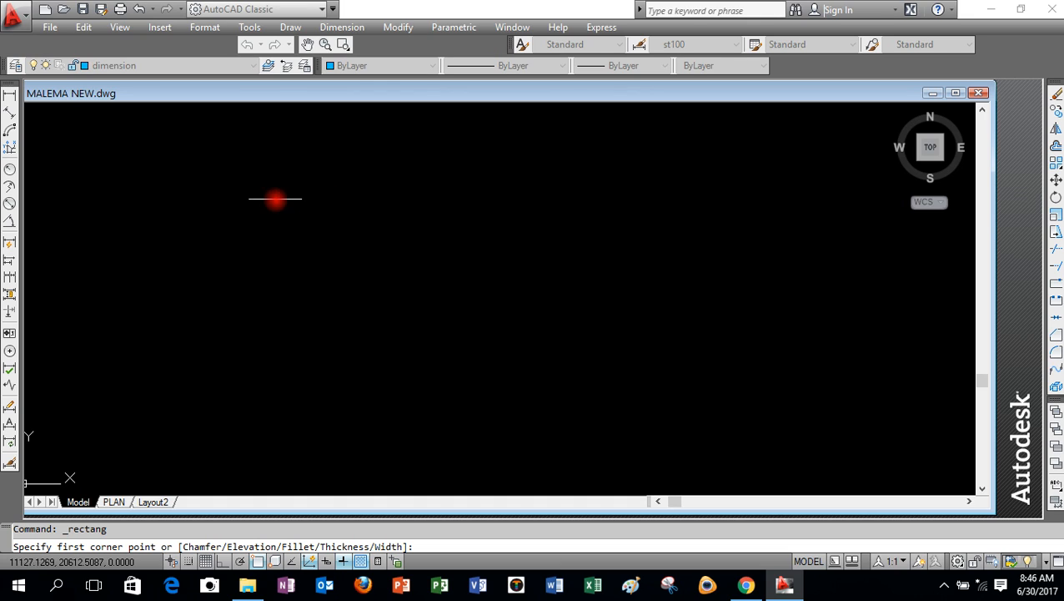
left_click(246, 181)
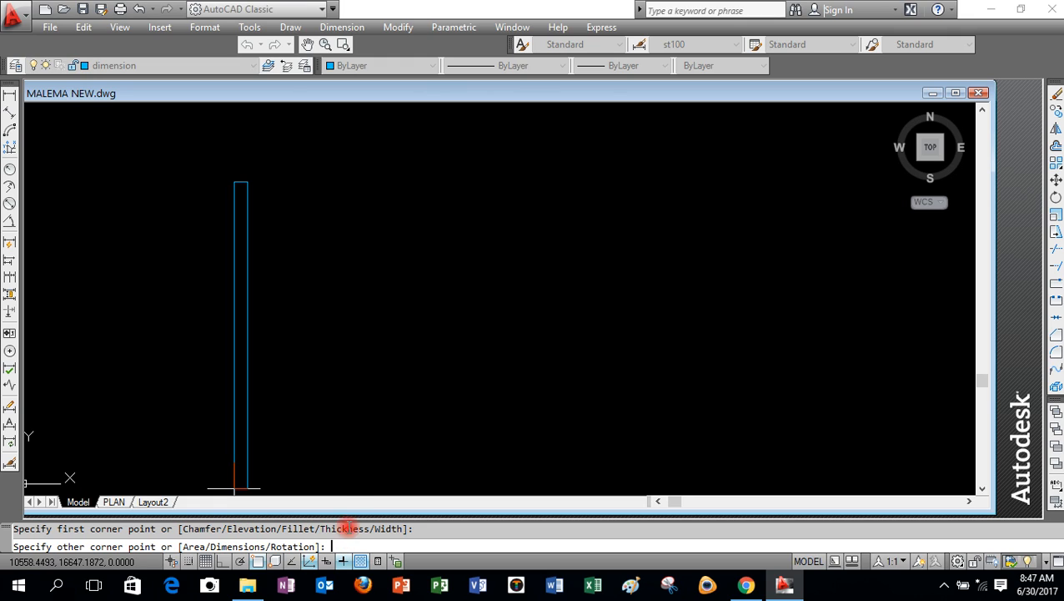
type("d")
key("Return")
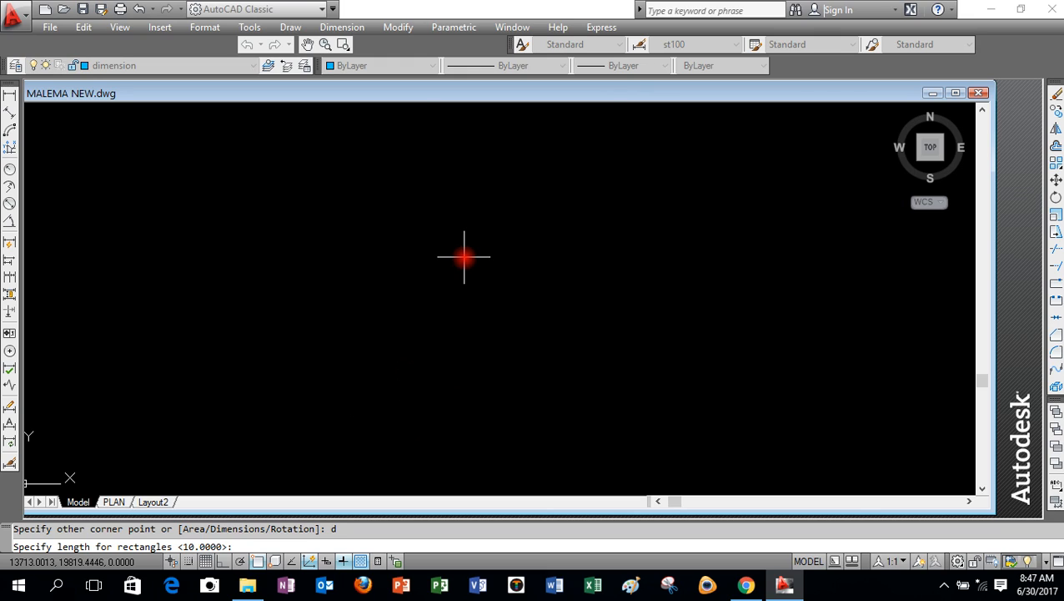
type("2400")
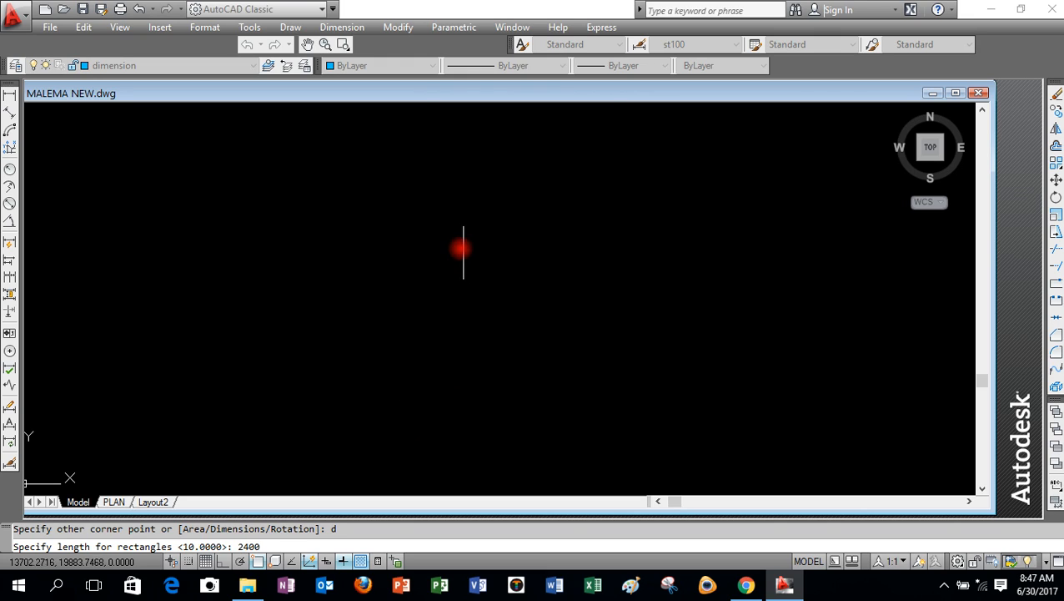
key("Return")
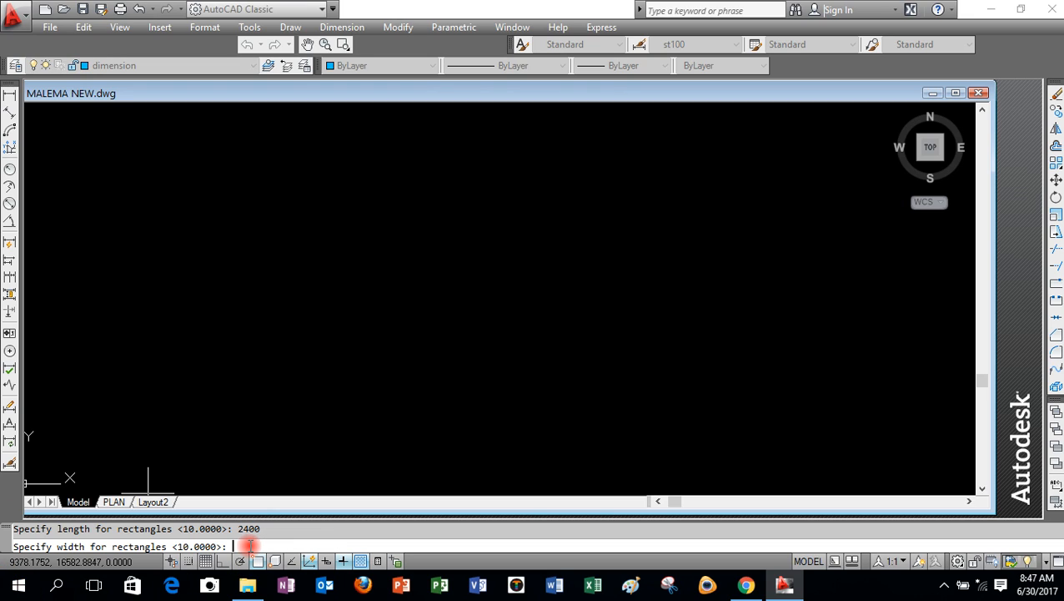
type("1400")
key("Return")
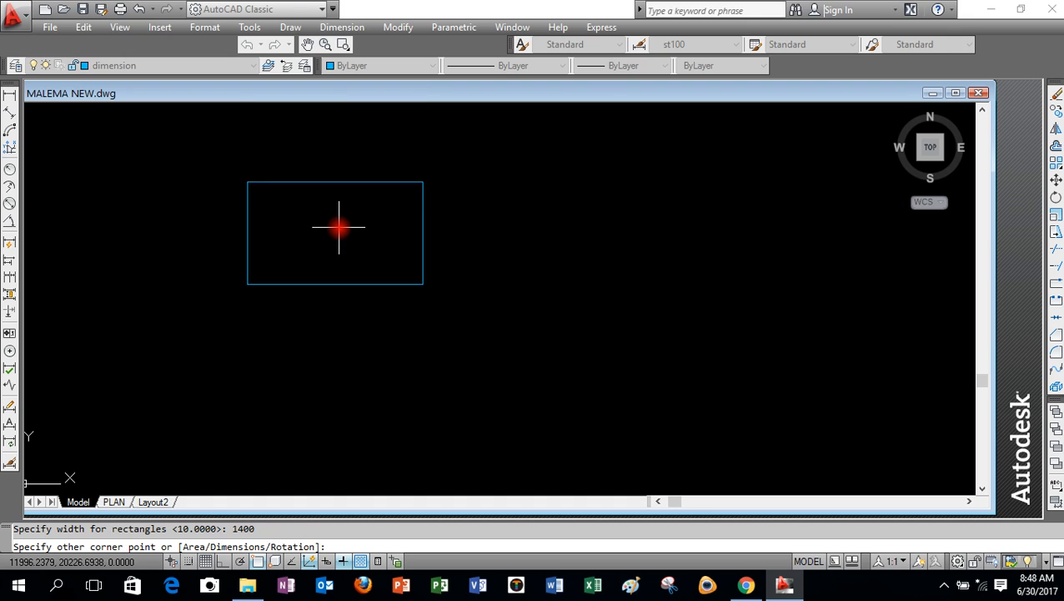
left_click(339, 226)
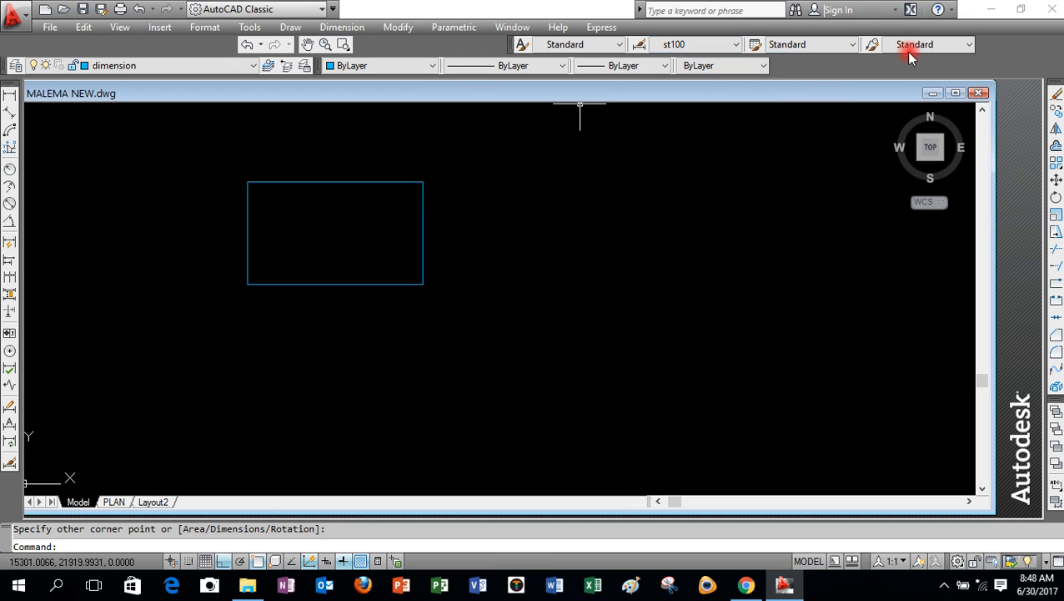
Display the Draw toolbar and place it above the rectangle, near the corner of the drawing area.
right_click(1004, 63)
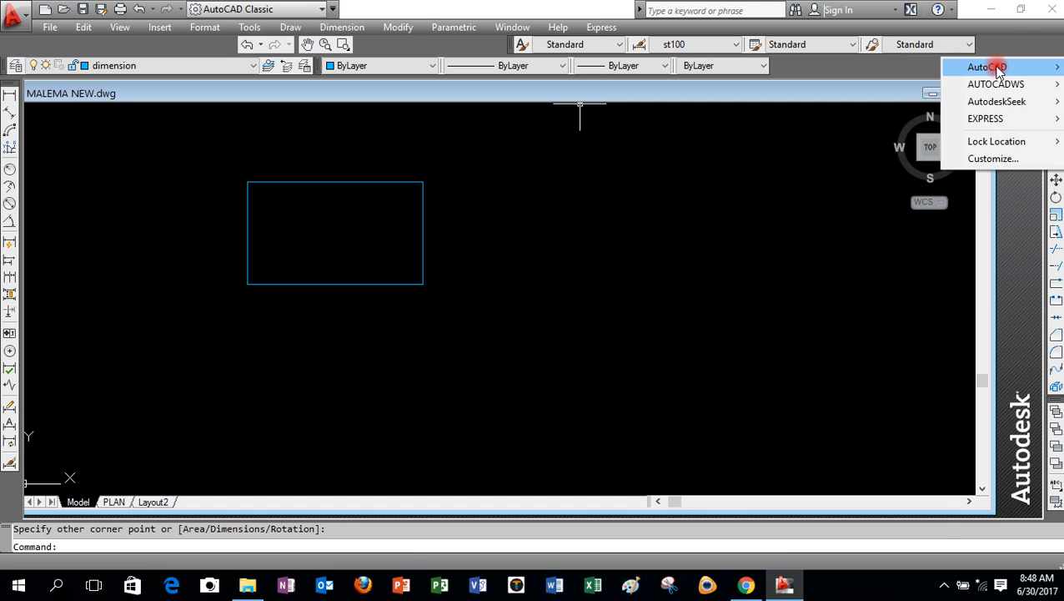
mouse_move(999, 70)
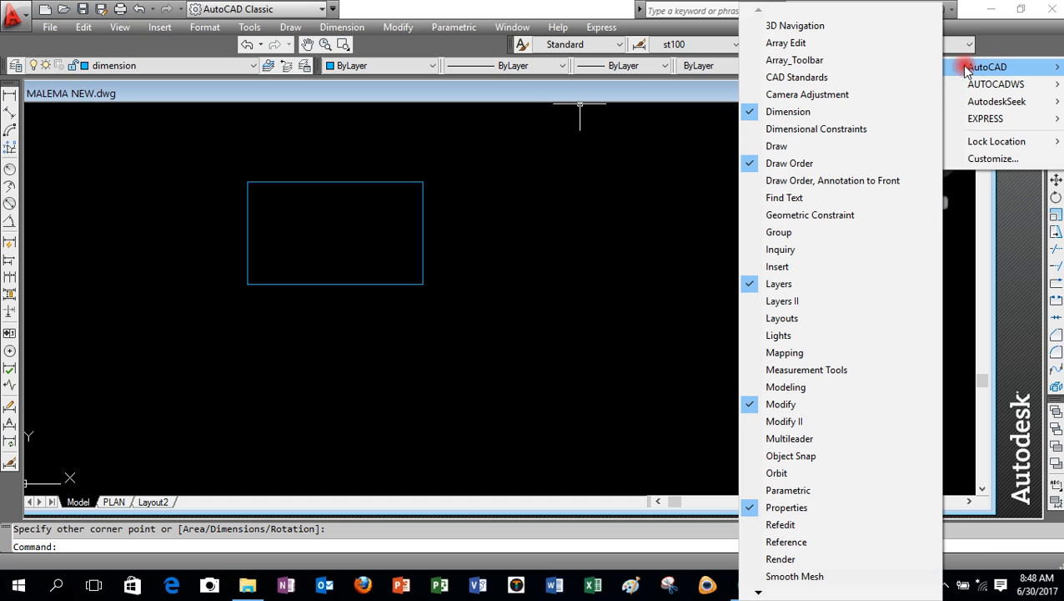
left_click(776, 146)
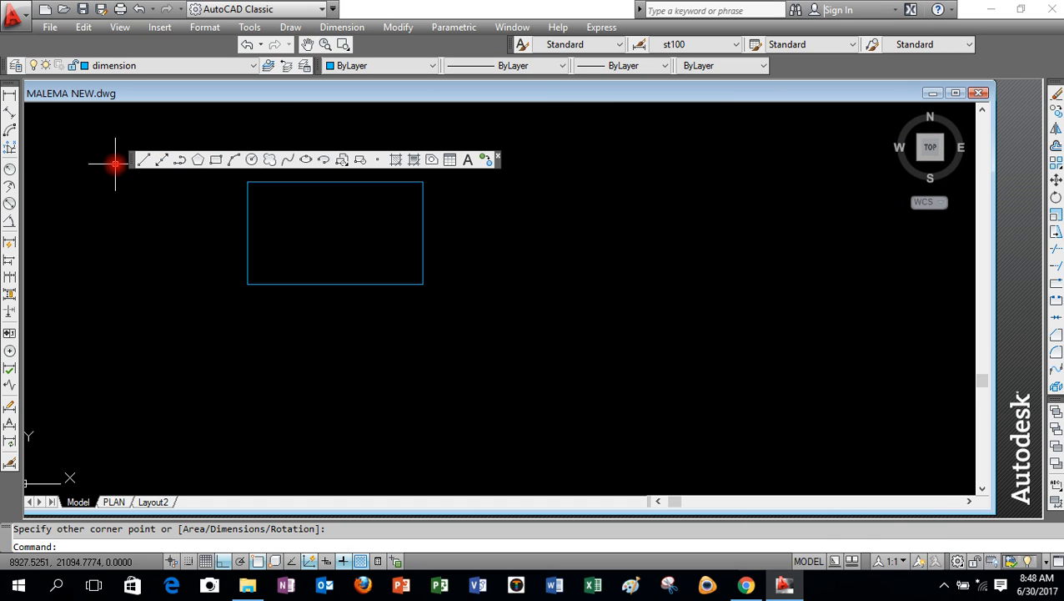
mouse_move(131, 160)
left_mouse_down()
mouse_move(131, 148)
mouse_move(40, 131)
left_mouse_up()
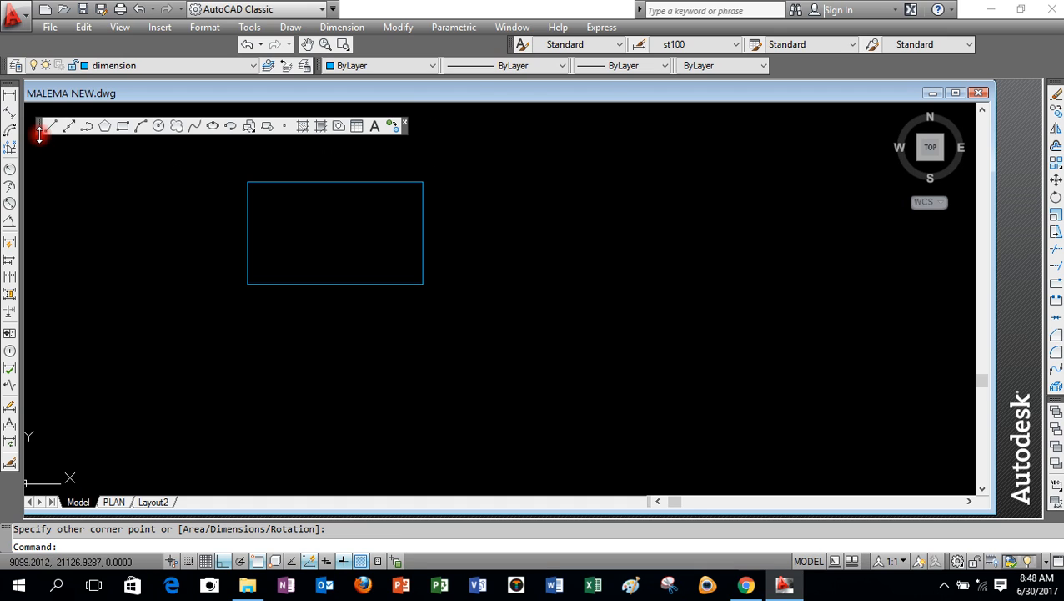
Draw a second rectangle of 2400 by 1400 beside the first one, using the Dimensions option.
left_click(126, 129)
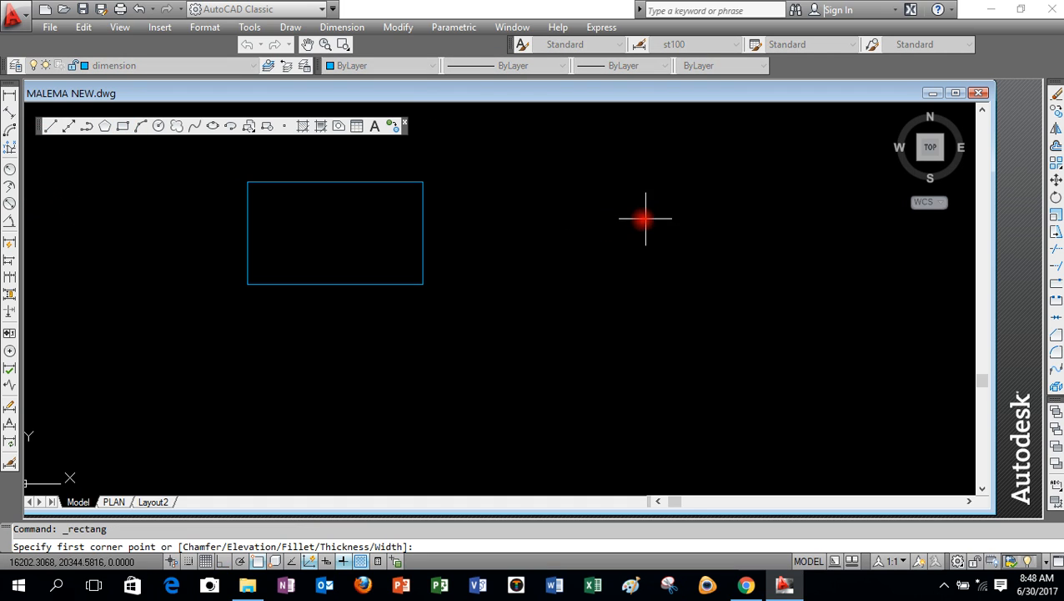
left_click(497, 180)
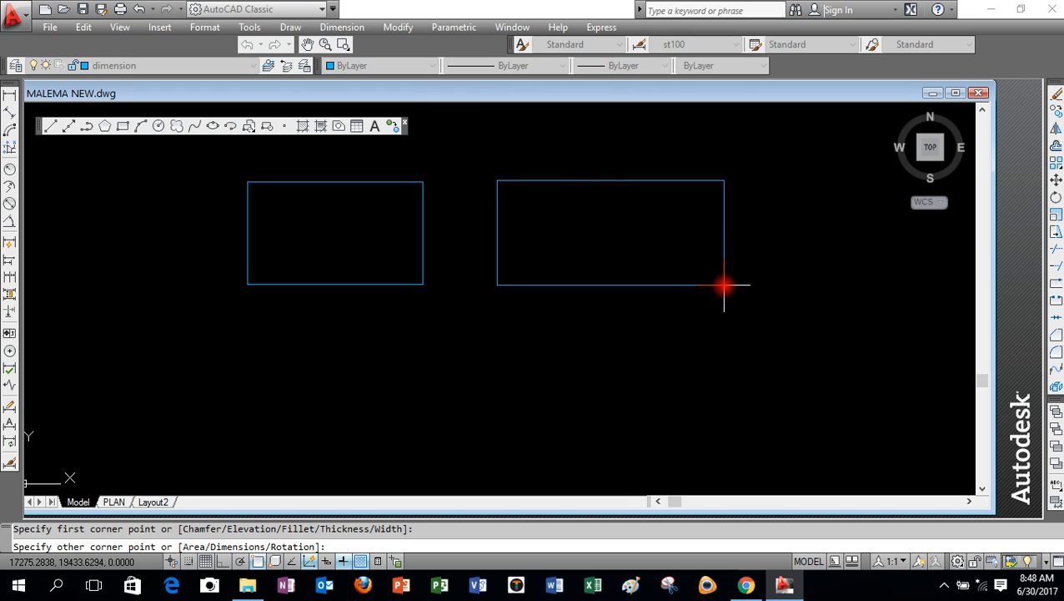
type("d")
key("Return")
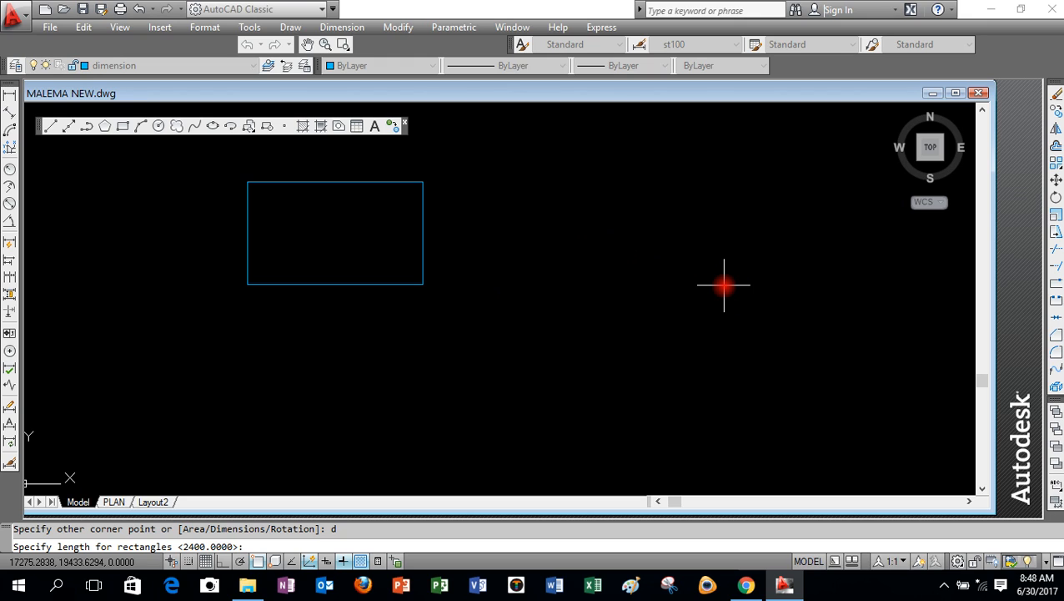
key("Return")
key("Return")
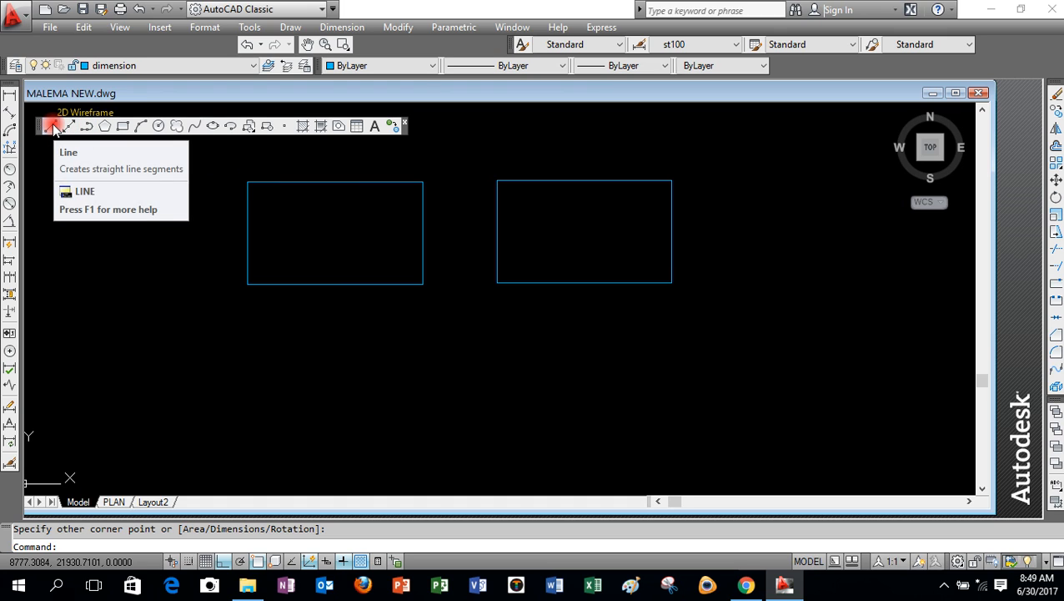
left_click(51, 127)
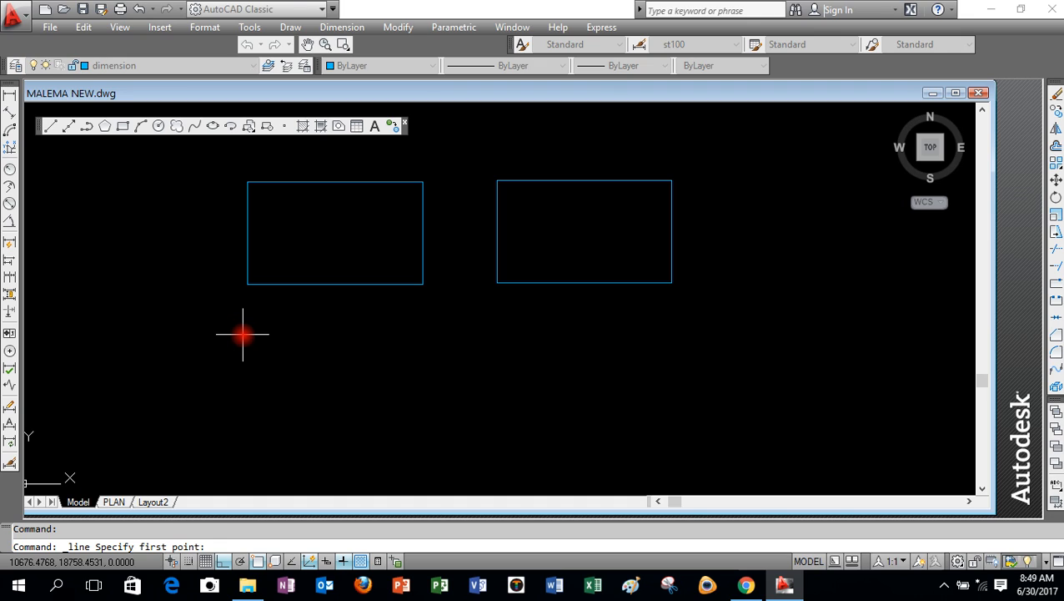
left_click(242, 334)
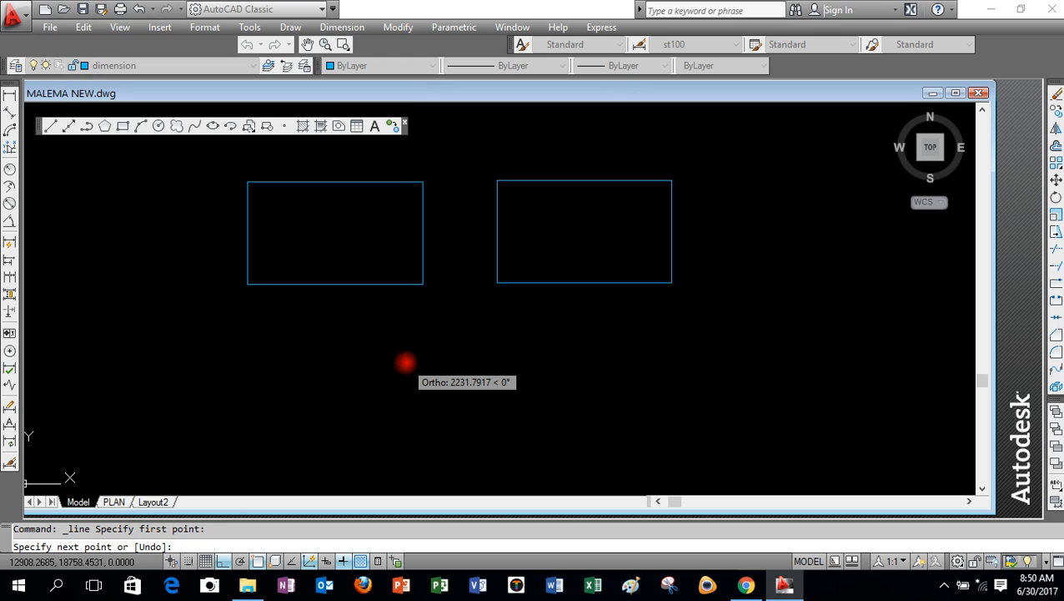
key("F8")
type("@")
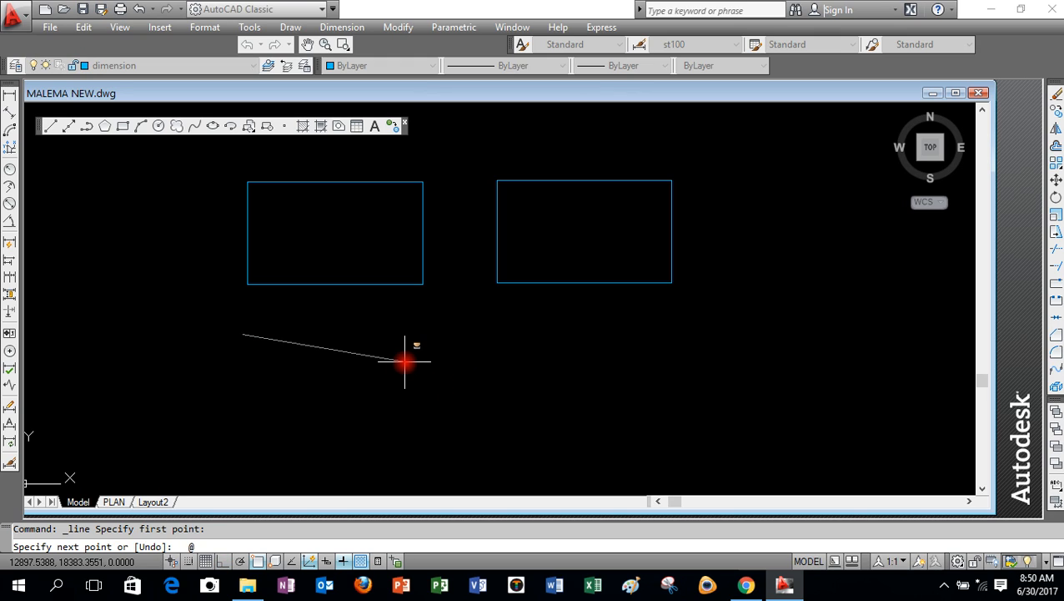
key("F8")
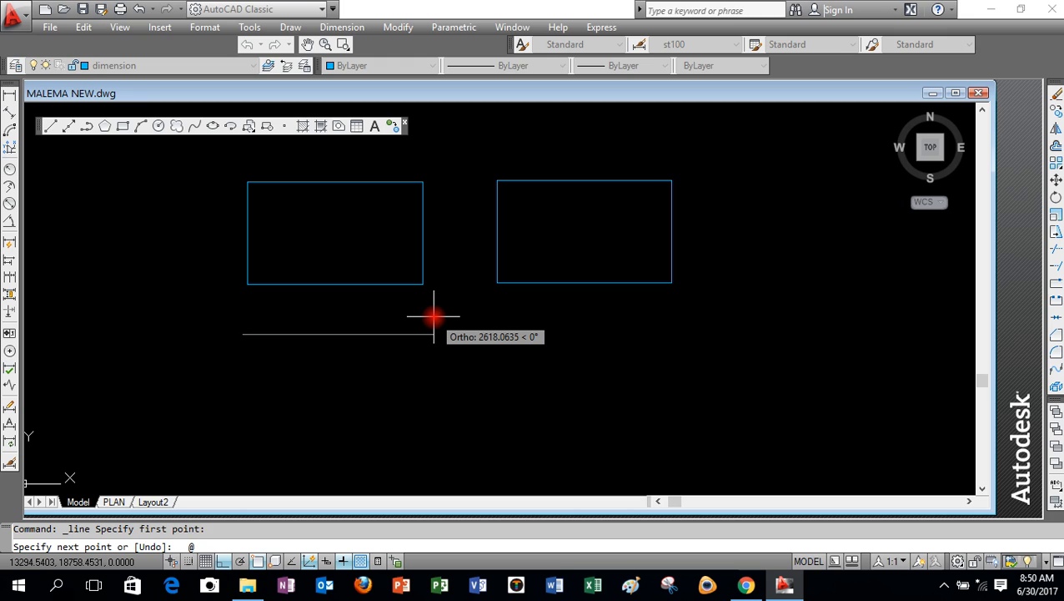
type("2400,0")
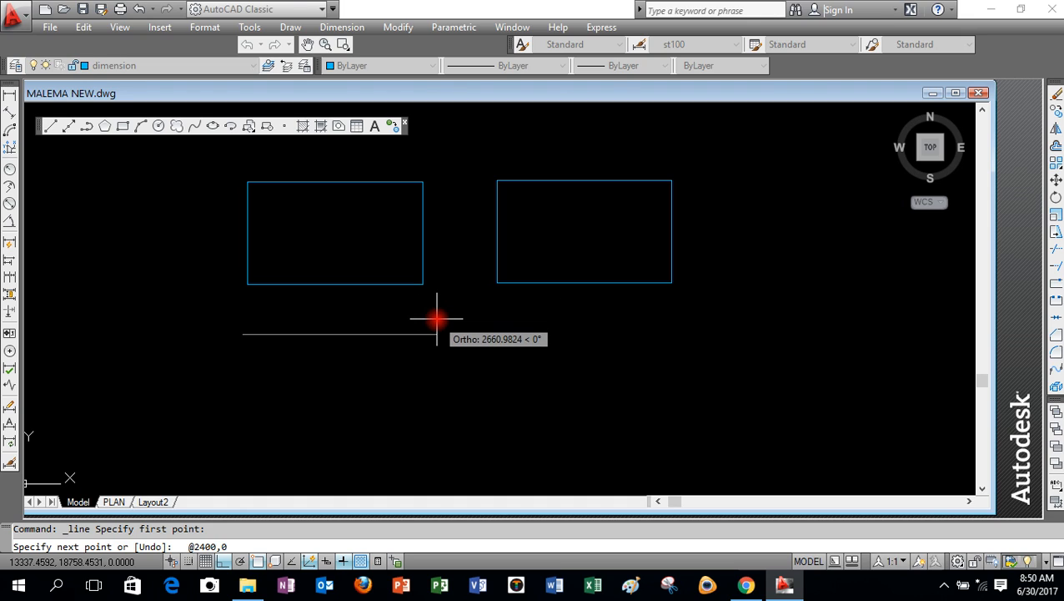
key("Return")
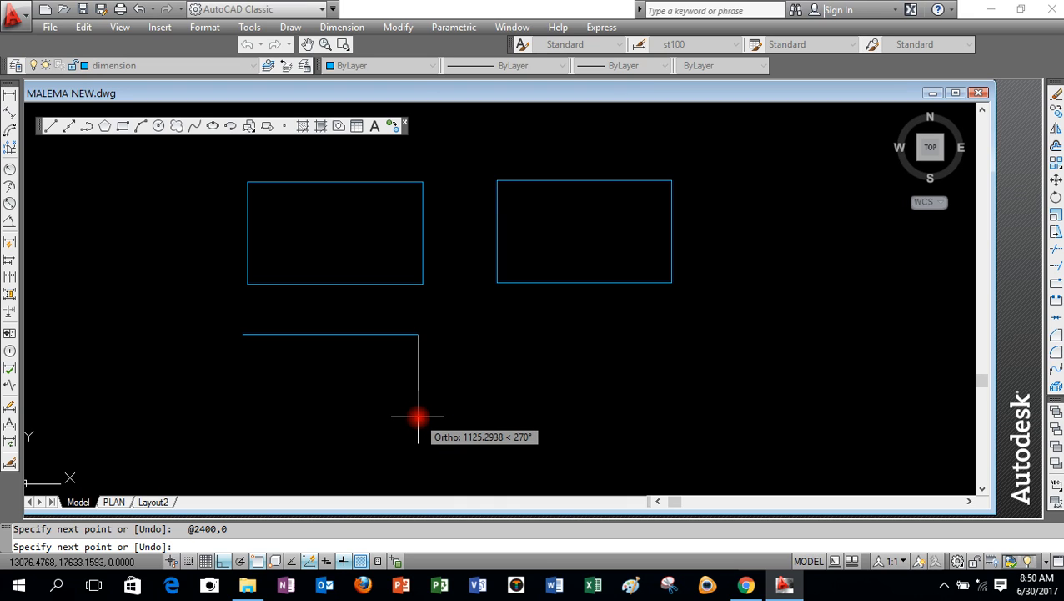
Continue the line straight down from the top edge's end with the relative coordinate @0,-1400.
type("@")
type("-")
type("1400")
type(",0")
key("BackSpace")
key("BackSpace")
key("BackSpace")
key("BackSpace")
key("BackSpace")
key("BackSpace")
key("BackSpace")
type("0,")
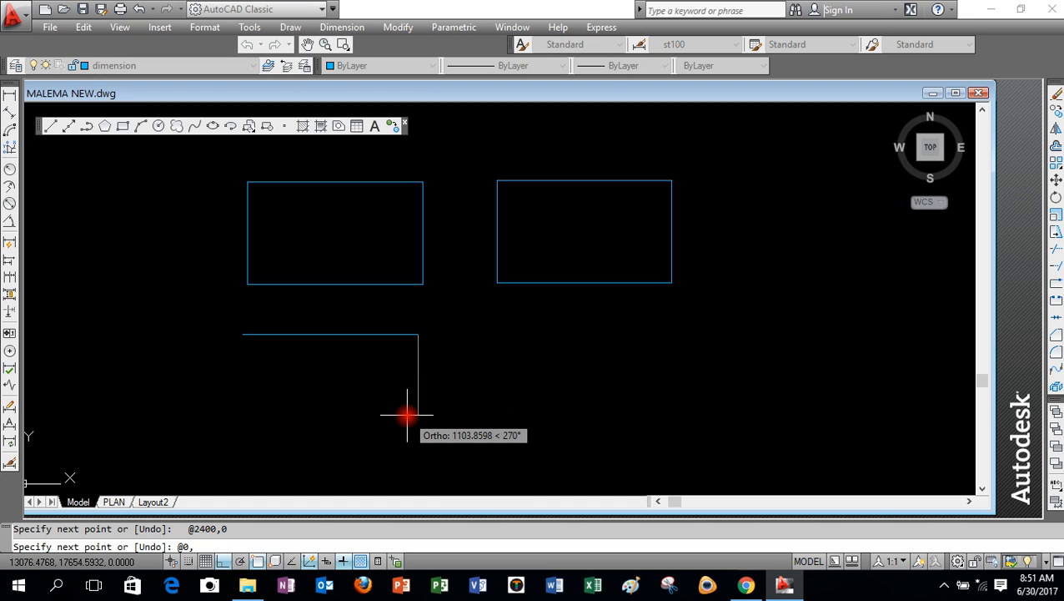
type("-1400")
key("Return")
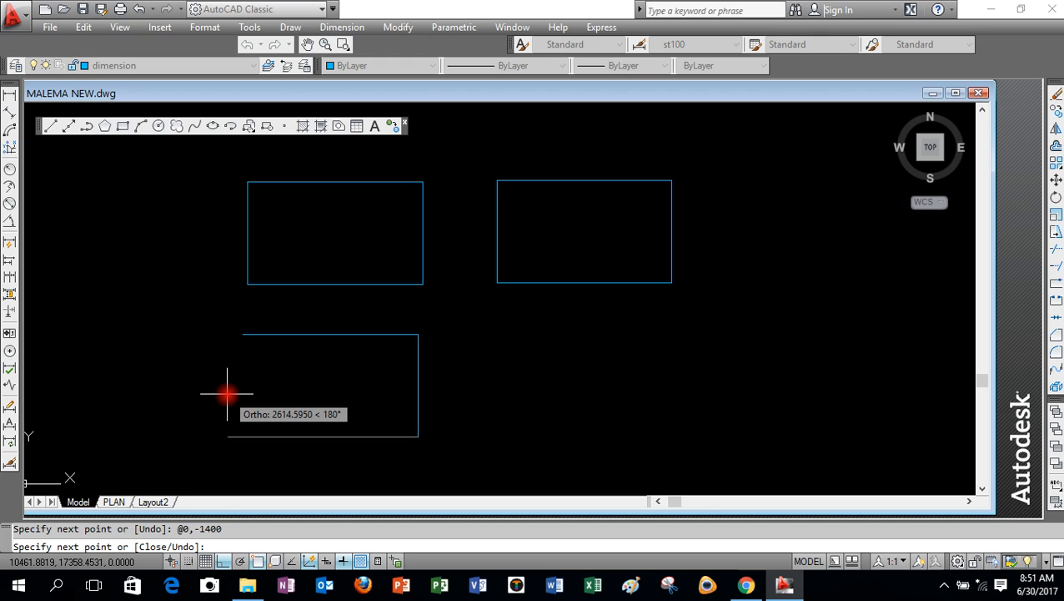
Draw the bottom edge with the relative coordinate @-2400,0 and close the outline back to its starting point.
type("@")
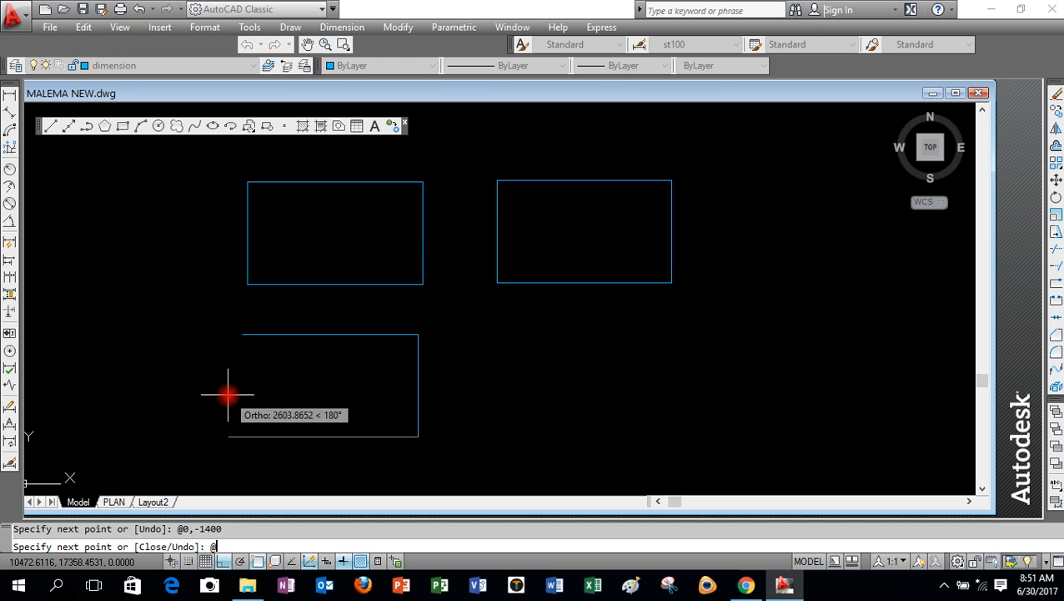
type("-2400,0")
key("Return")
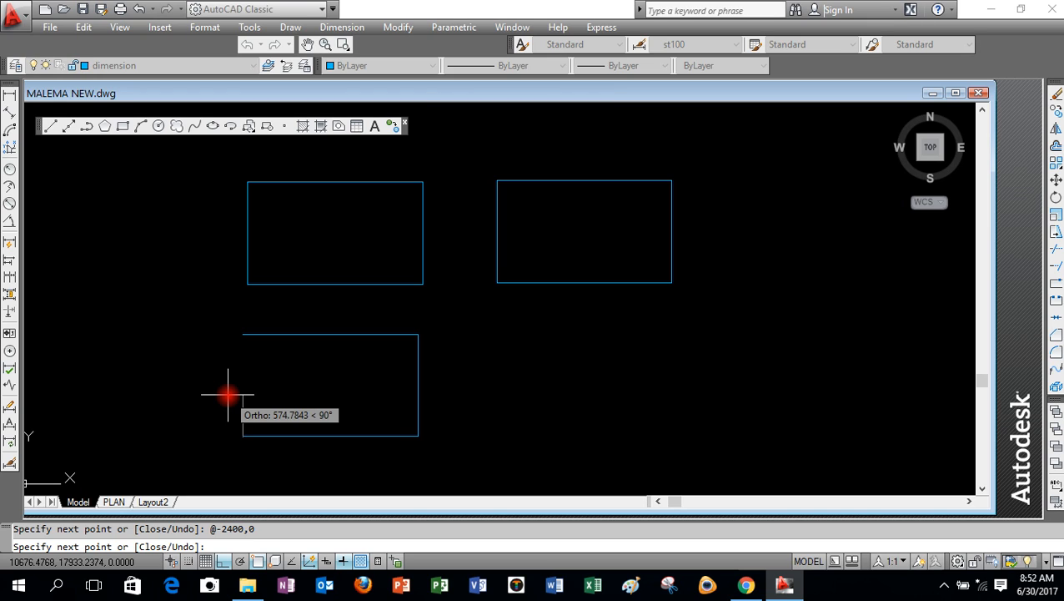
type("c")
key("Return")
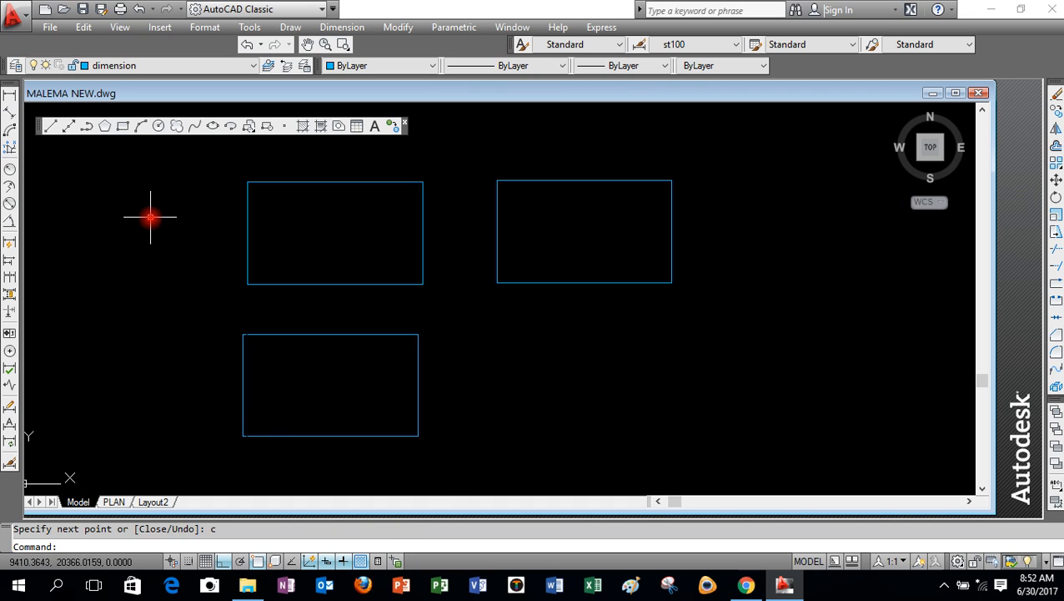
left_click(121, 127)
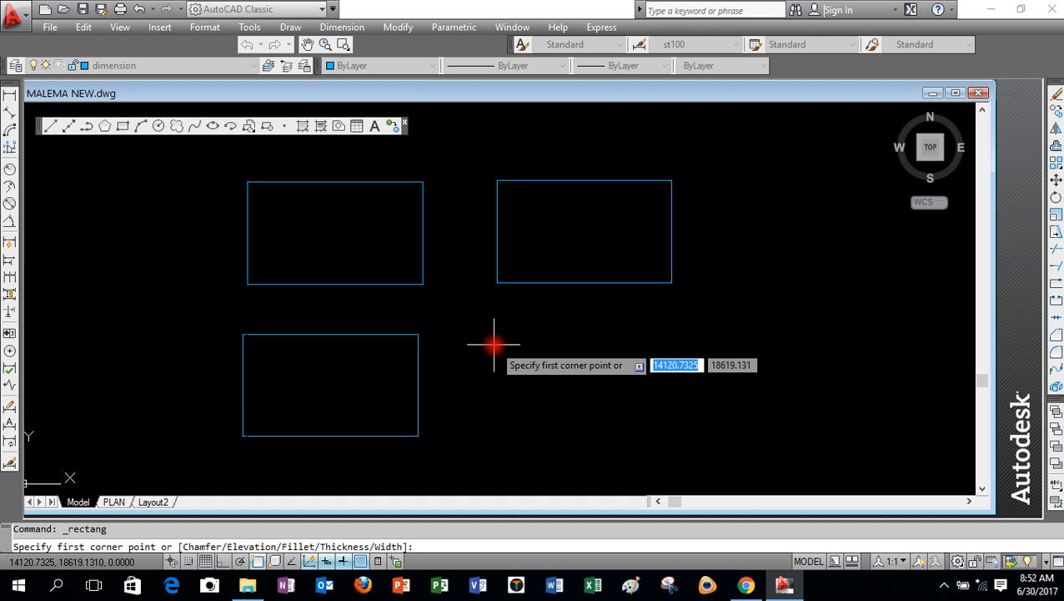
left_click(494, 344)
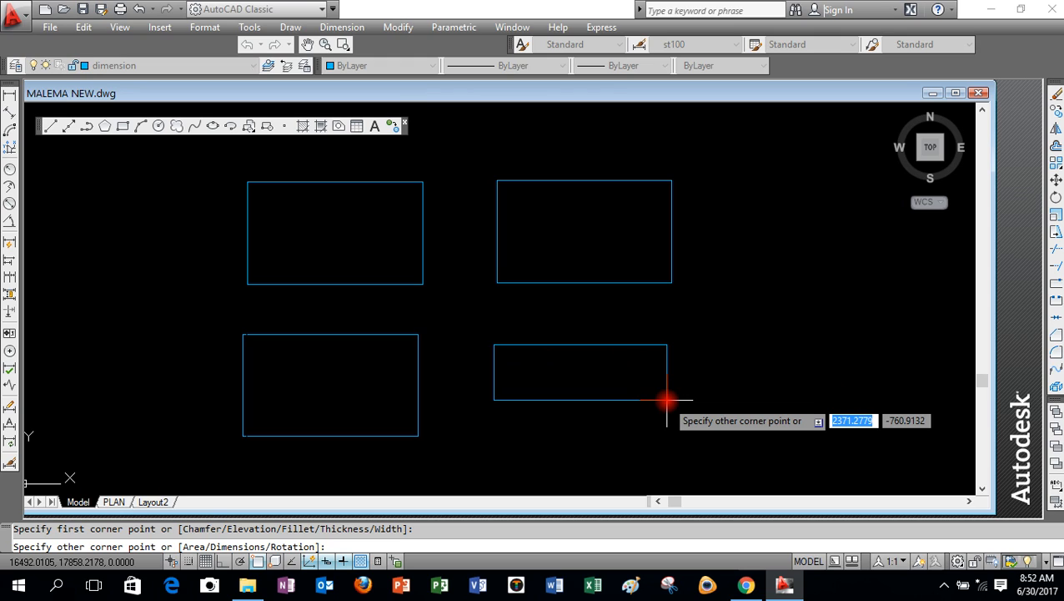
type("2400")
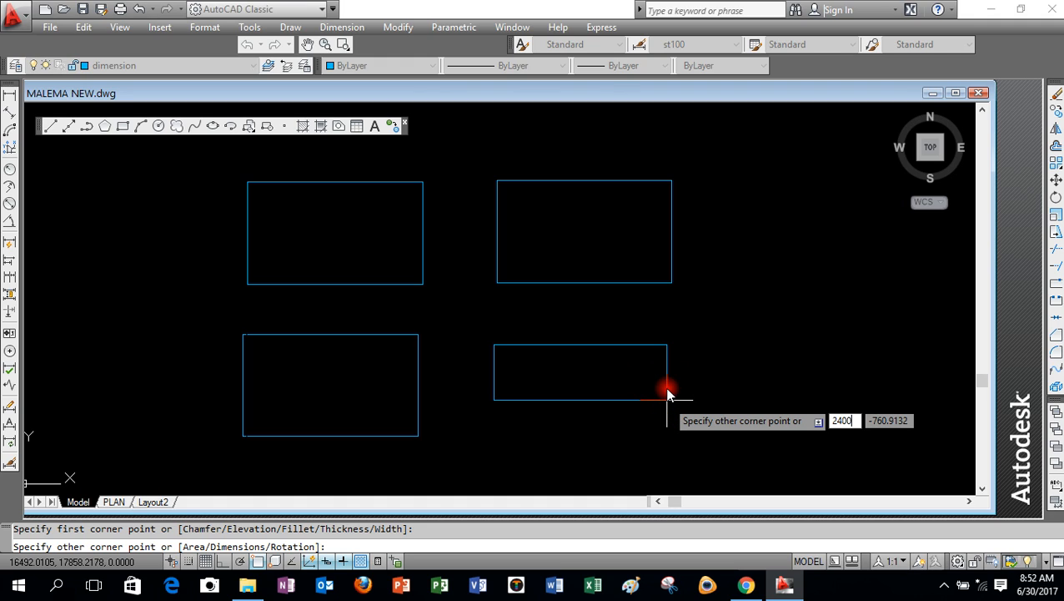
key("Return")
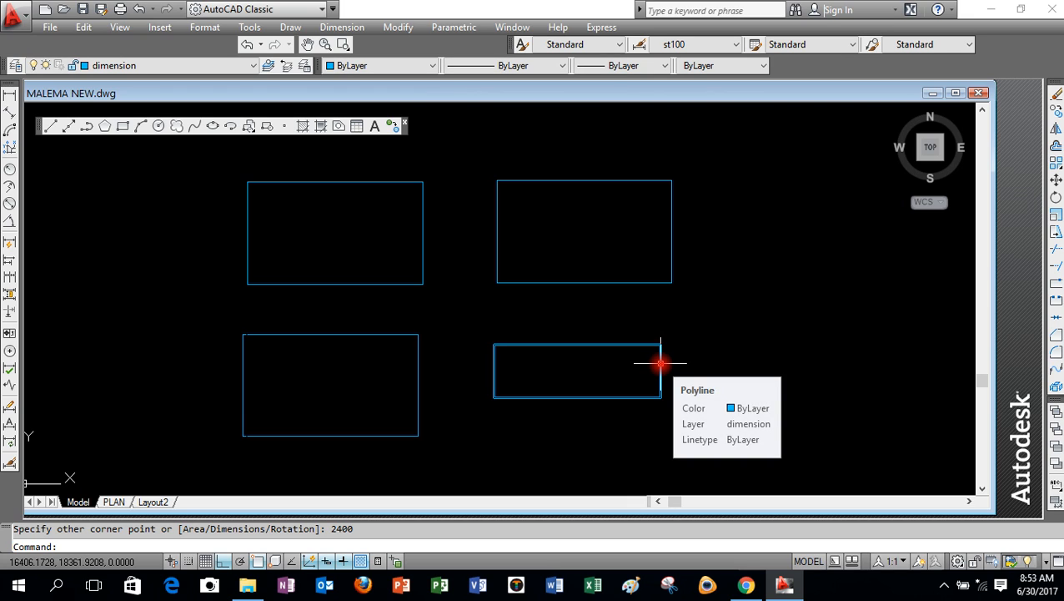
left_click(661, 364)
key("Delete")
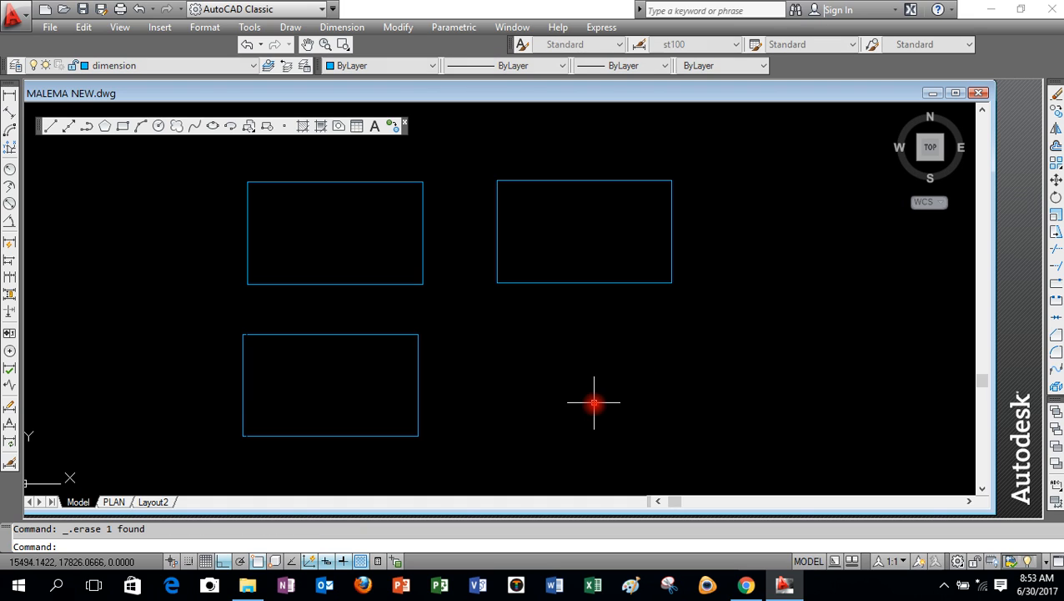
Draw a rectangle from a corner below the second one, using dynamic input values 2400 and 1400 for the opposite corner.
left_click(119, 131)
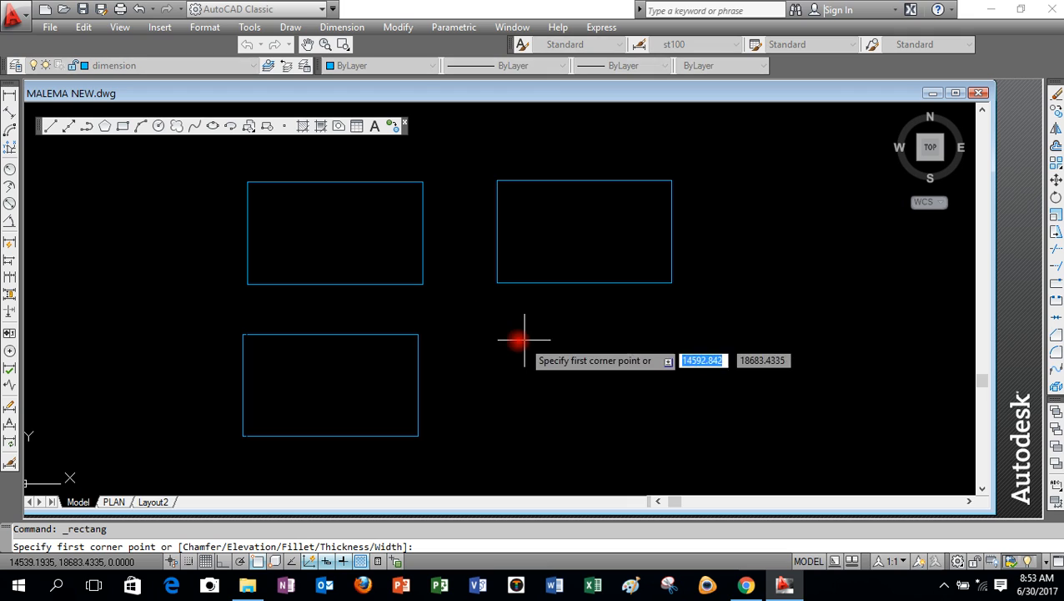
left_click(490, 342)
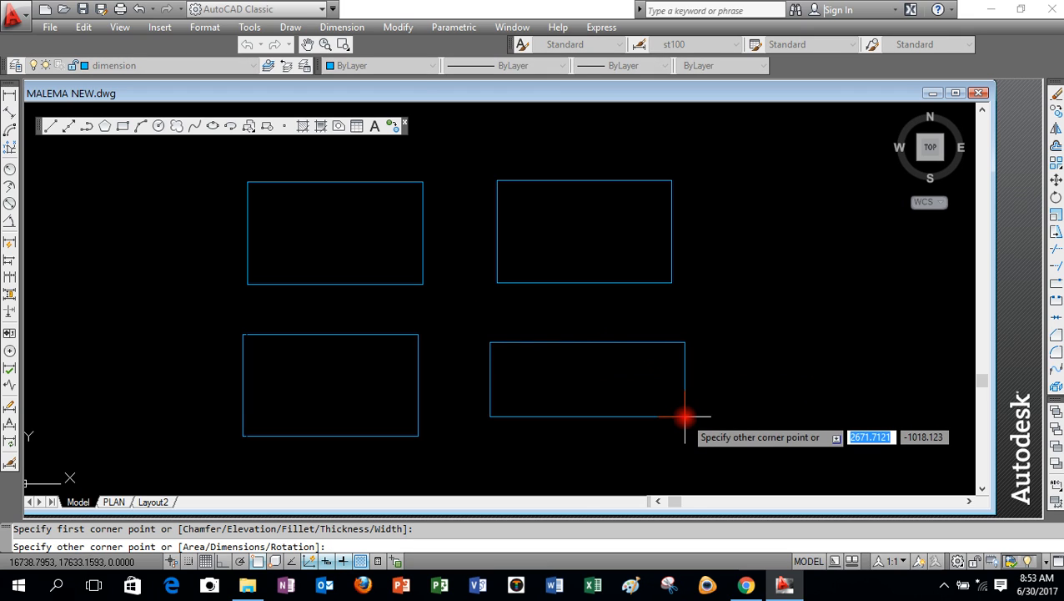
type("2400")
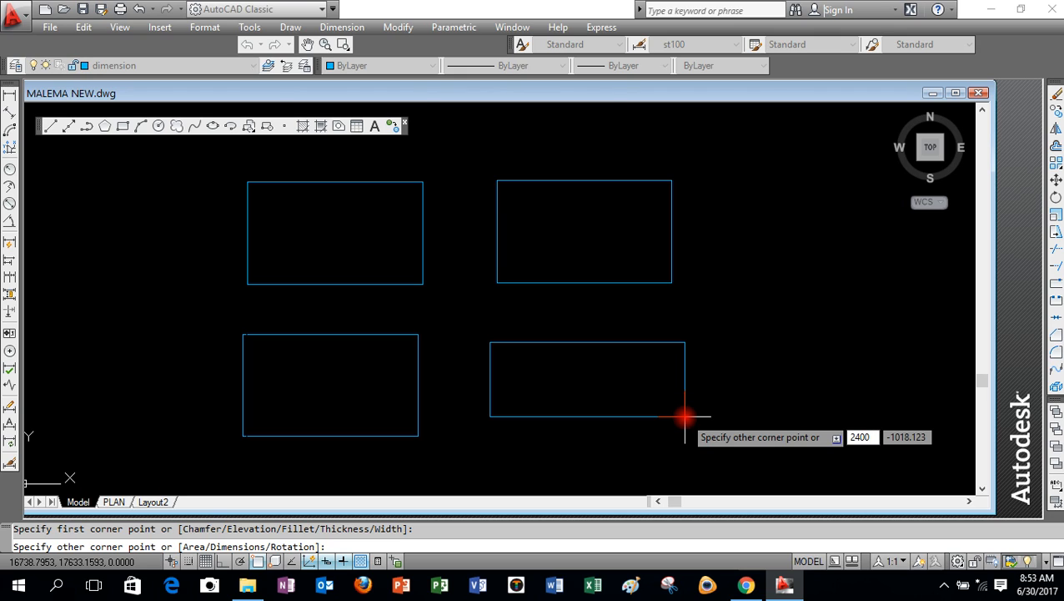
key("Tab")
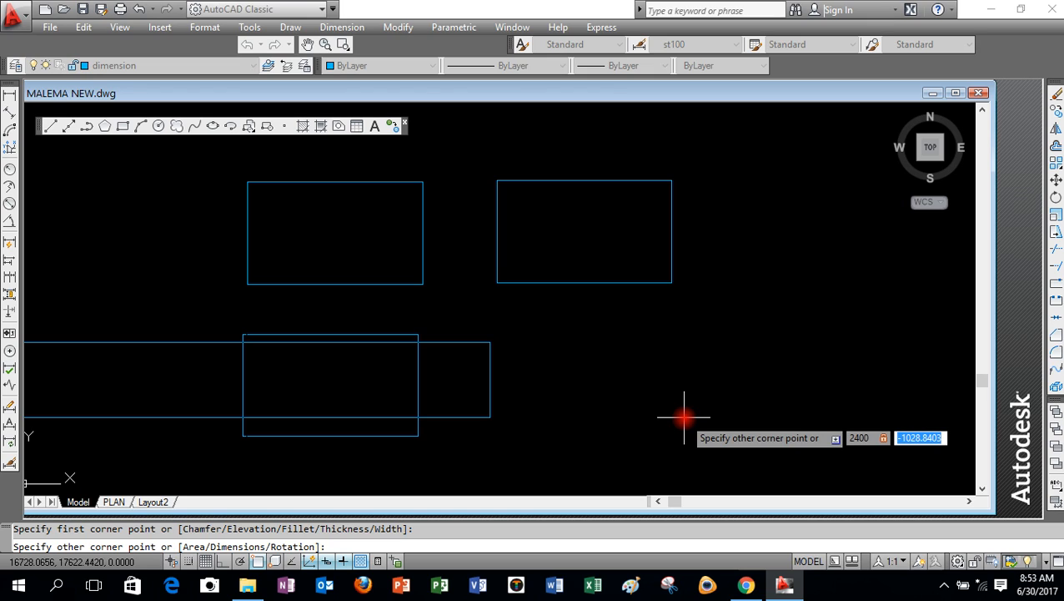
type("1400")
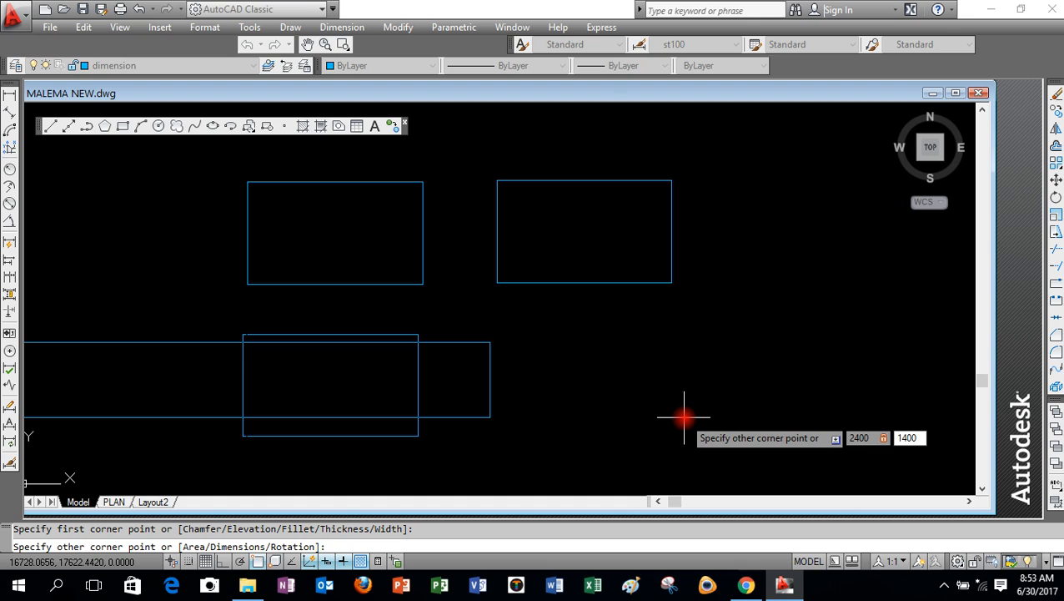
key("Return")
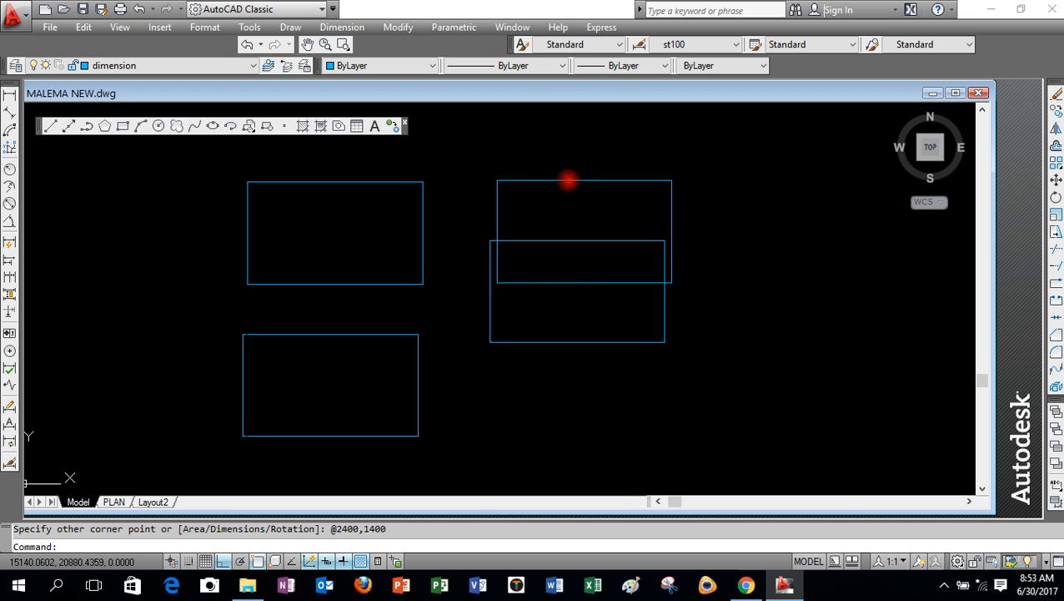
Delete both overlapping rectangles beside the first one.
left_click(568, 180)
key("Delete")
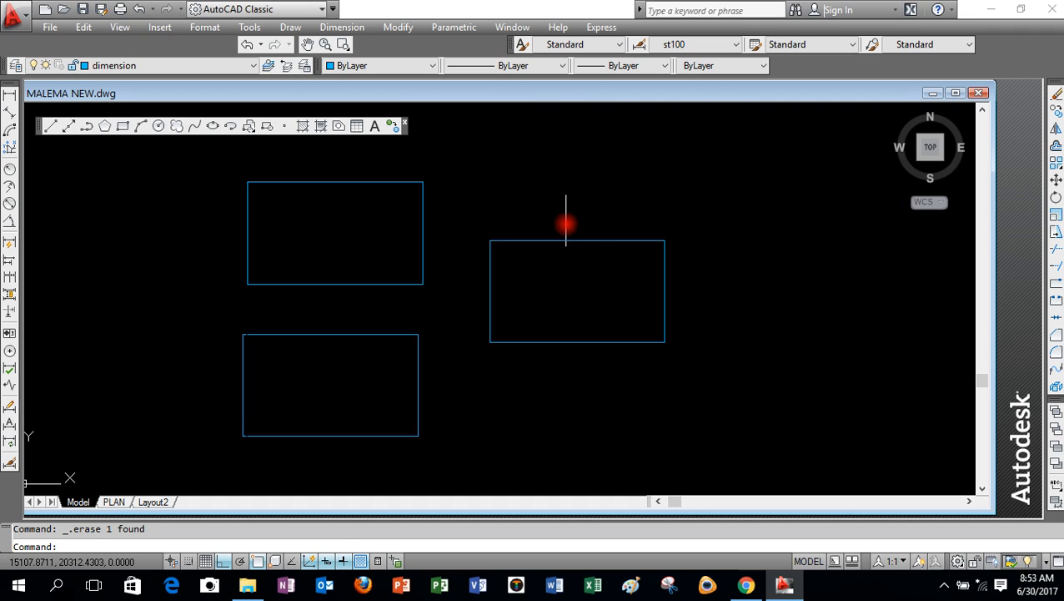
left_click(566, 236)
left_click(524, 301)
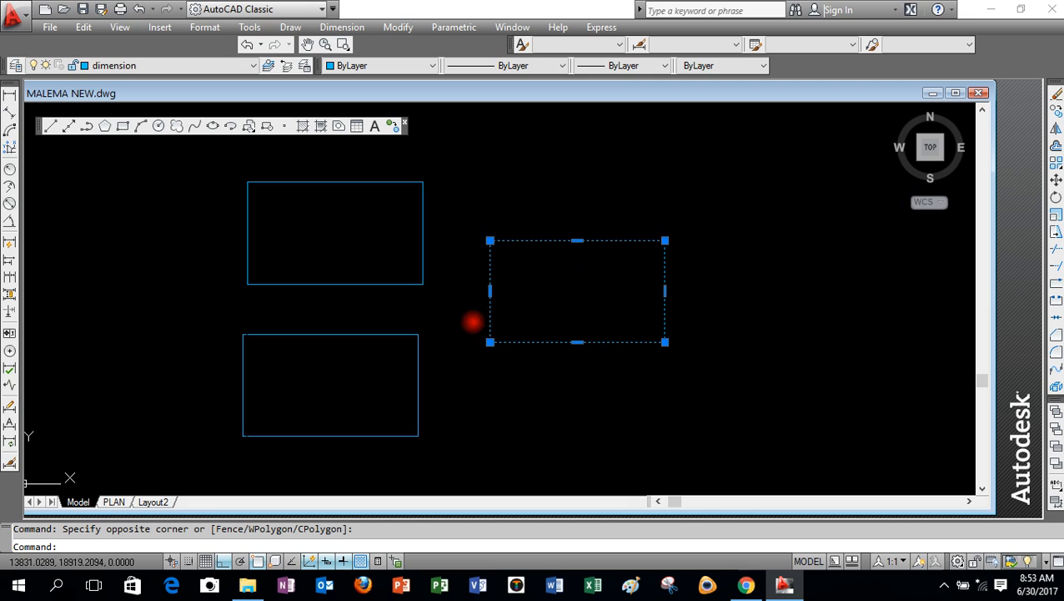
key("Delete")
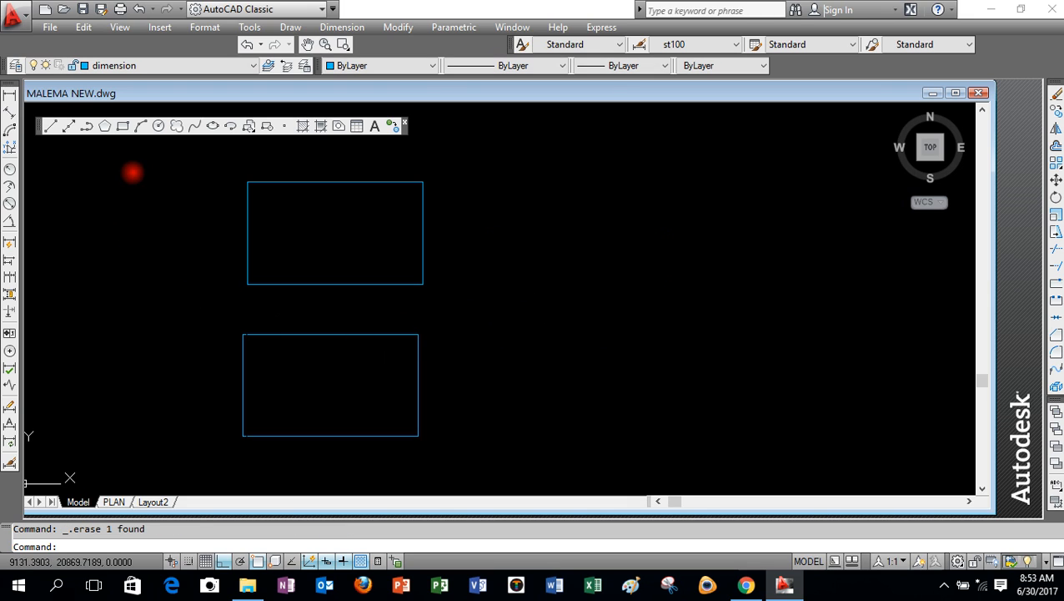
Draw a rectangle beside the first one, using dynamic input values 2400 and -1400 for the opposite corner.
left_click(123, 127)
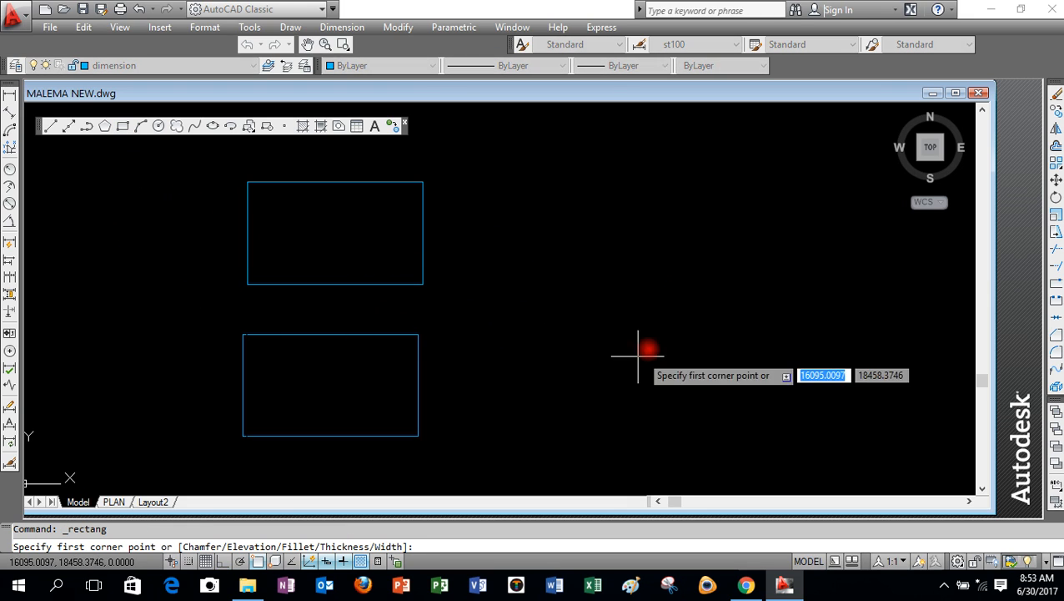
left_click(497, 182)
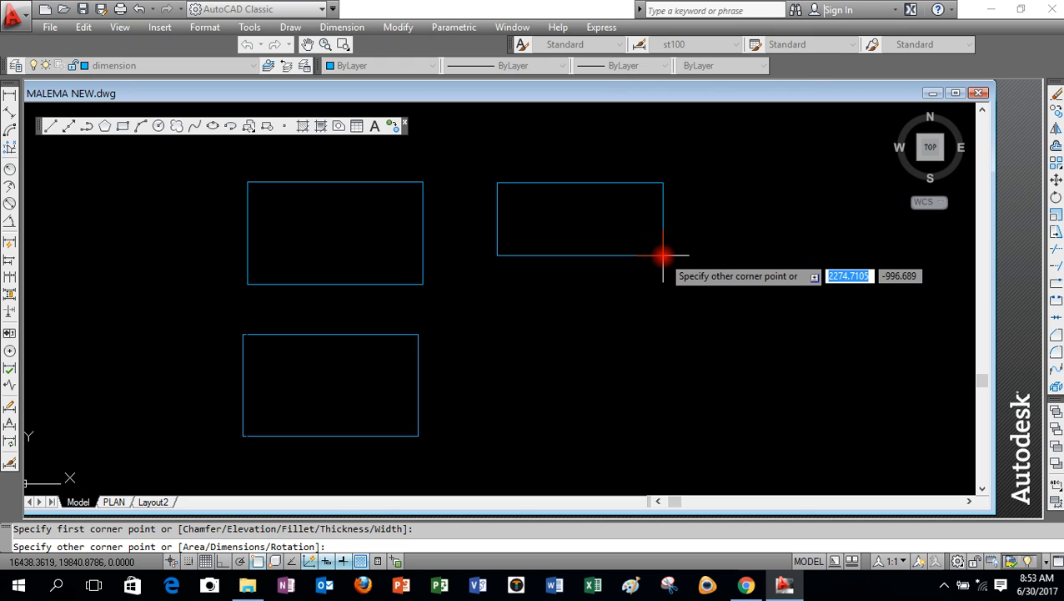
type("2400")
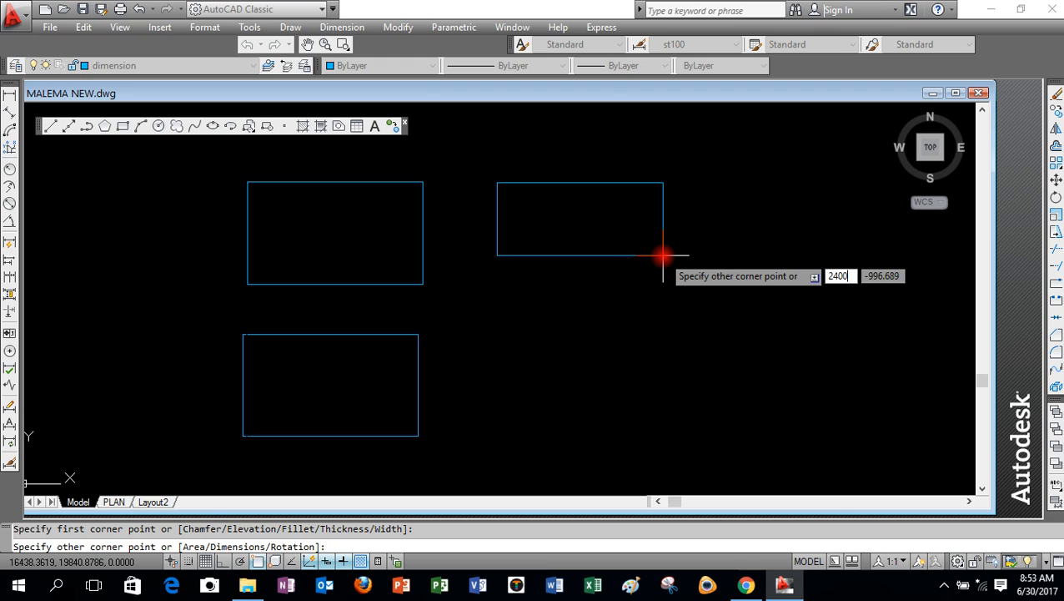
key("Tab")
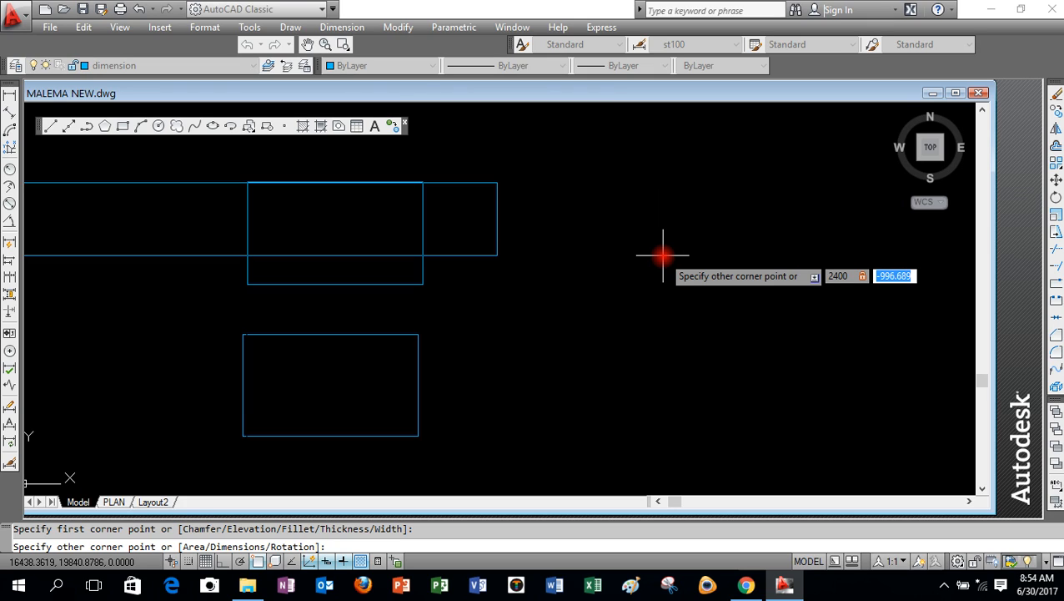
type("-1400")
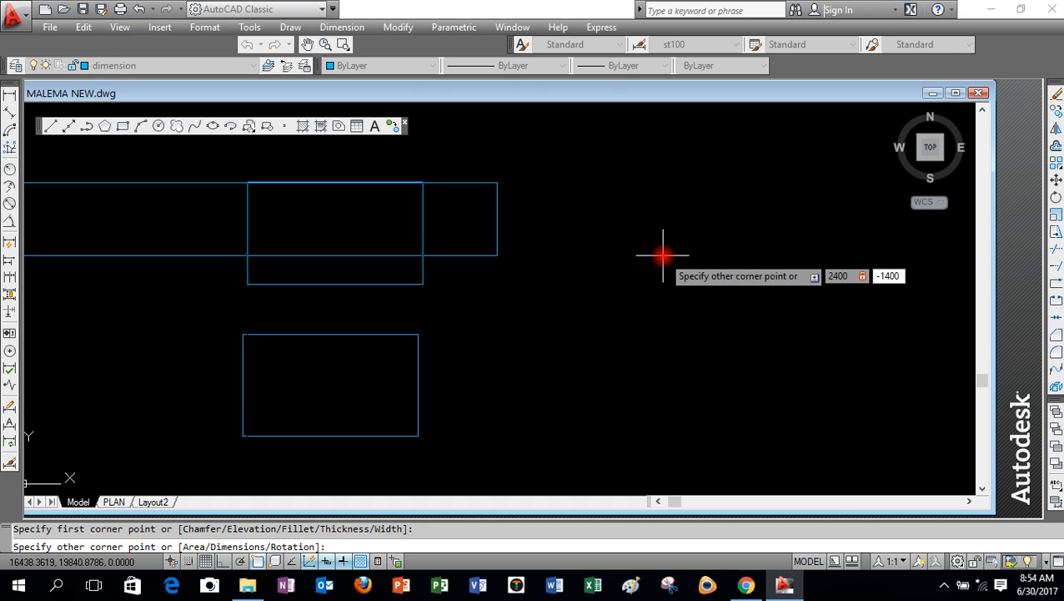
key("Return")
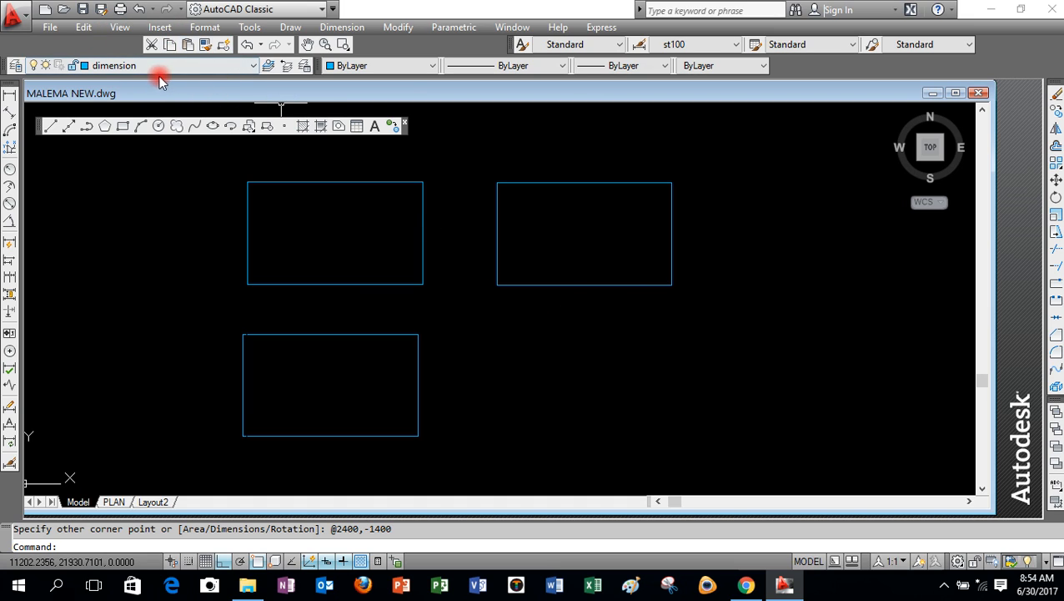
Add a linear dimension above the top edge of the new rectangle.
left_click(334, 27)
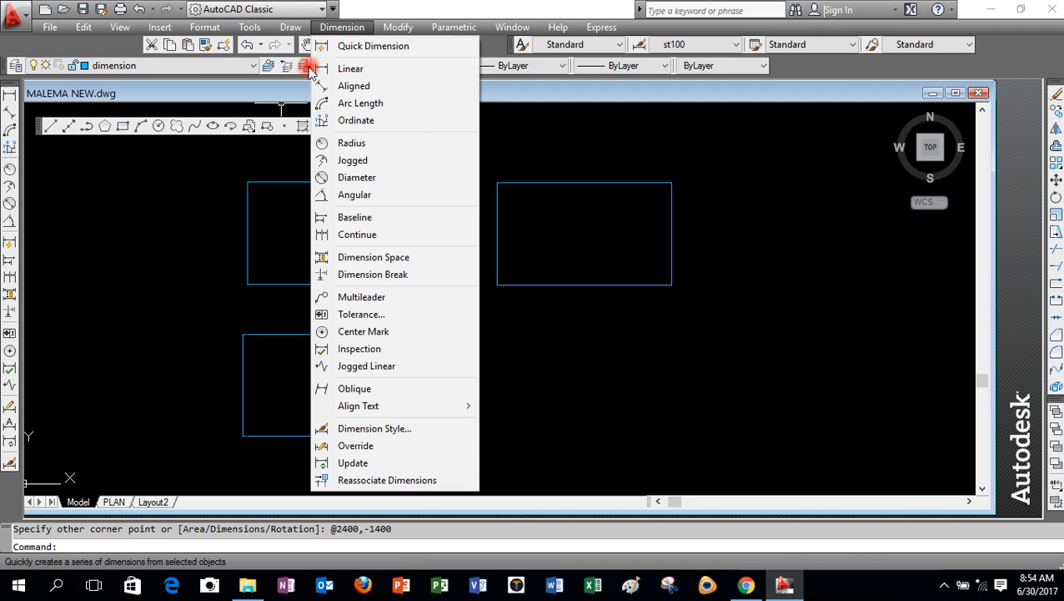
left_click(344, 70)
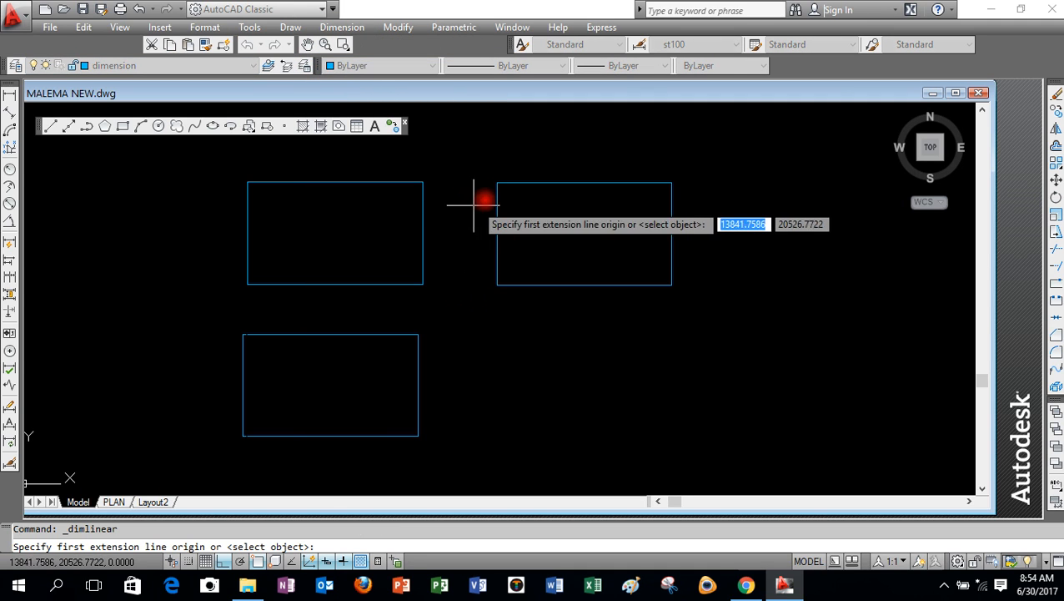
left_click(497, 183)
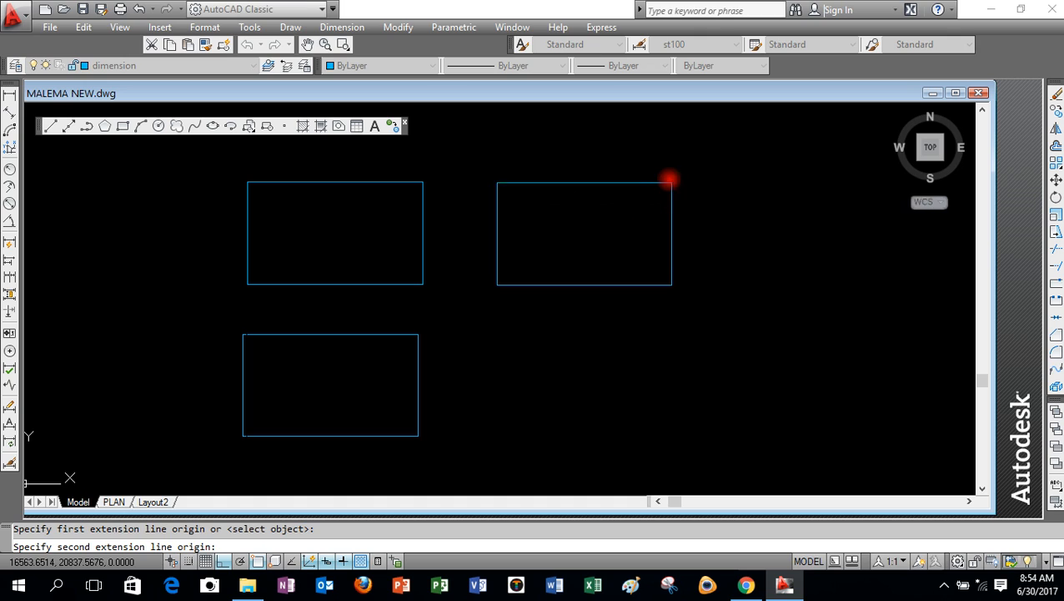
left_click(671, 183)
left_click(635, 153)
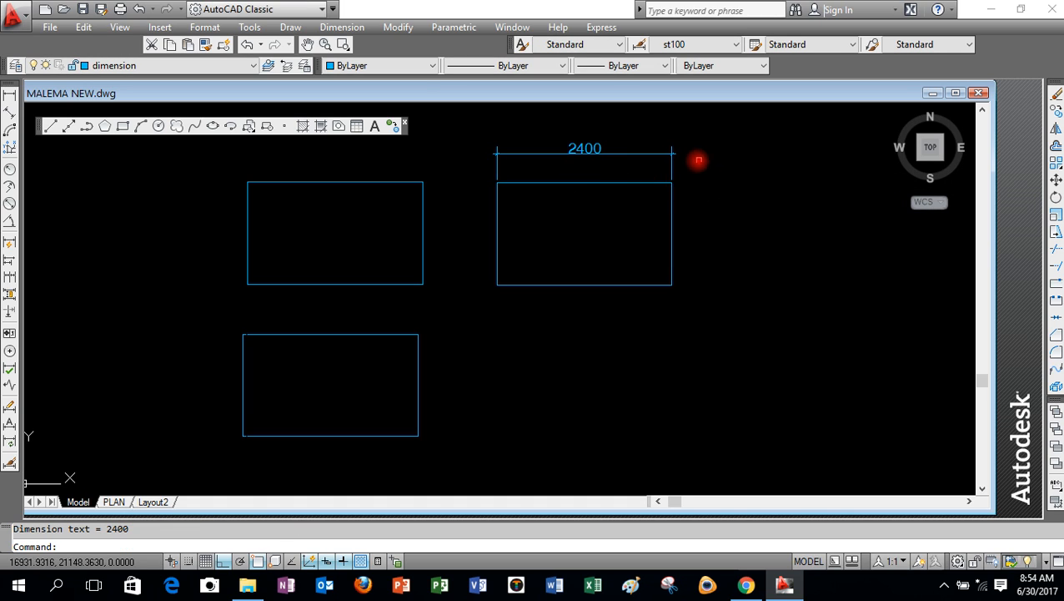
Add a vertical linear dimension beside the new rectangle's right edge.
key("Return")
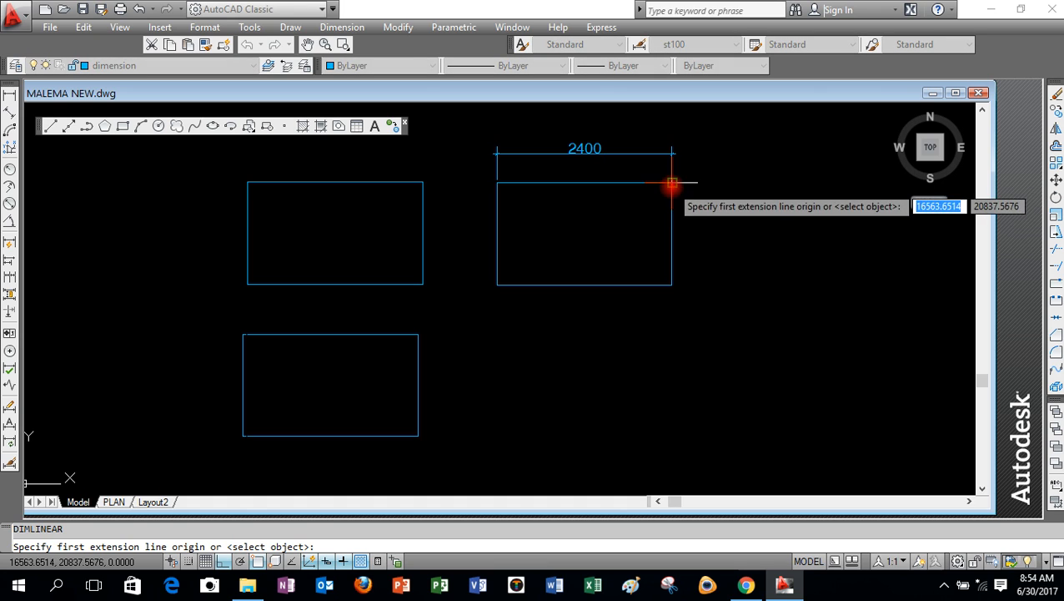
left_click(672, 183)
left_click(672, 285)
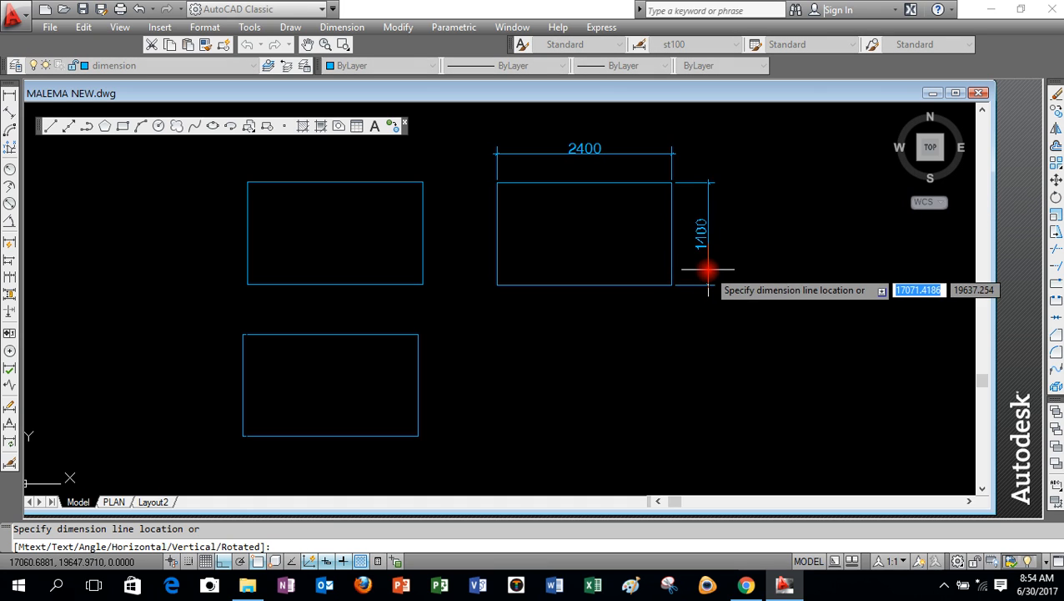
left_click(696, 269)
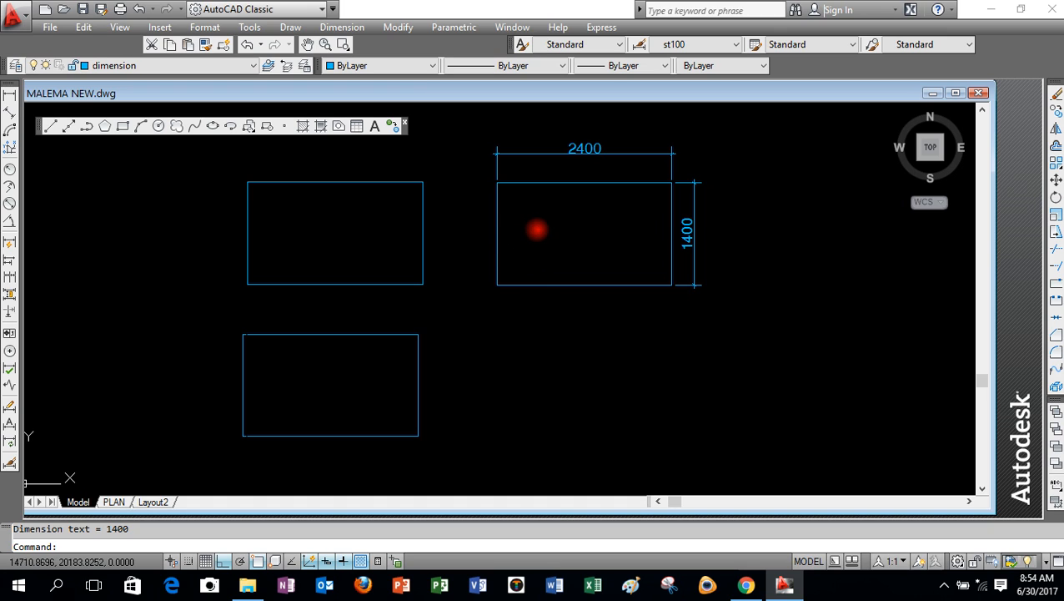
Move the two upper rectangles and the lower outline's top and right edges to the wall layer.
left_click(526, 224)
left_click(370, 359)
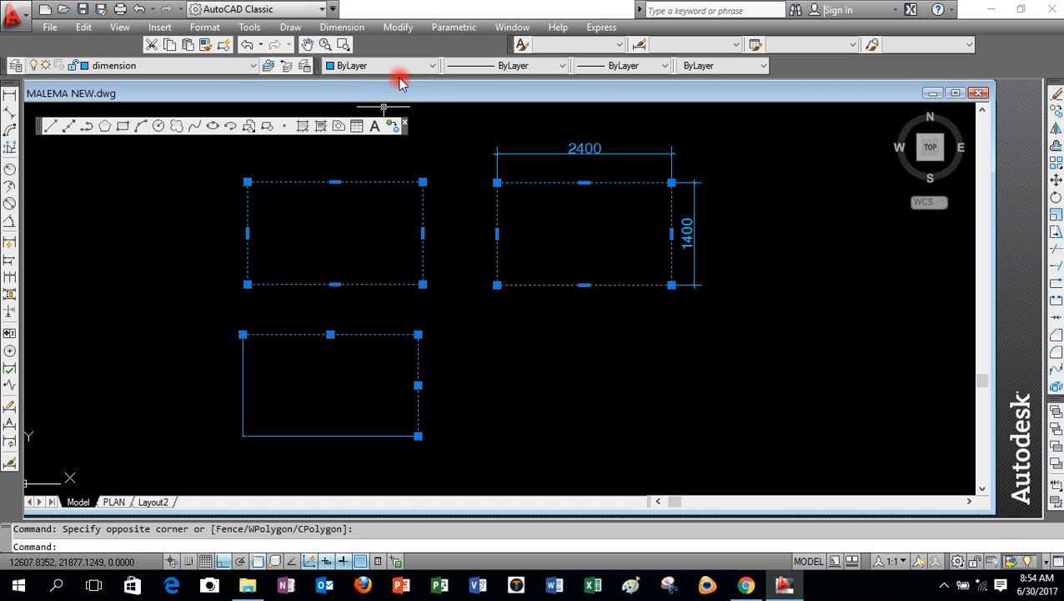
left_click(225, 65)
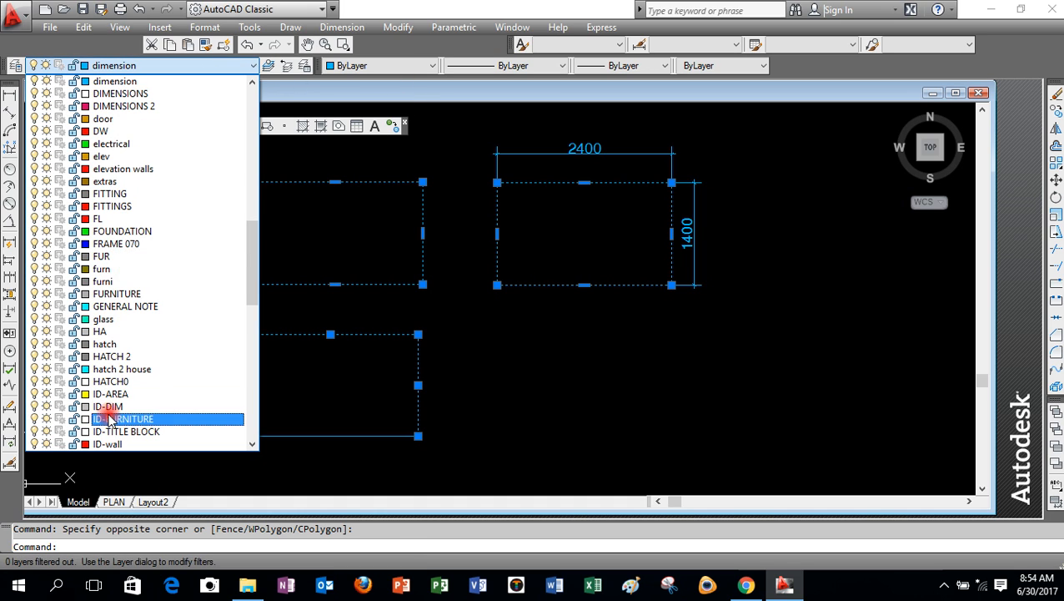
left_click_drag(245, 246, 244, 403)
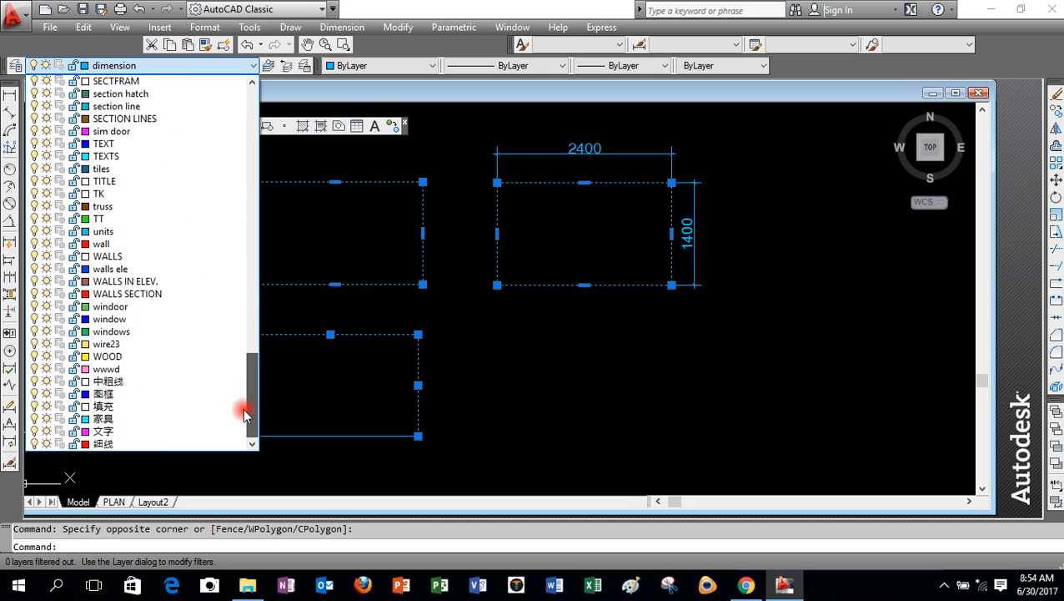
left_click(108, 244)
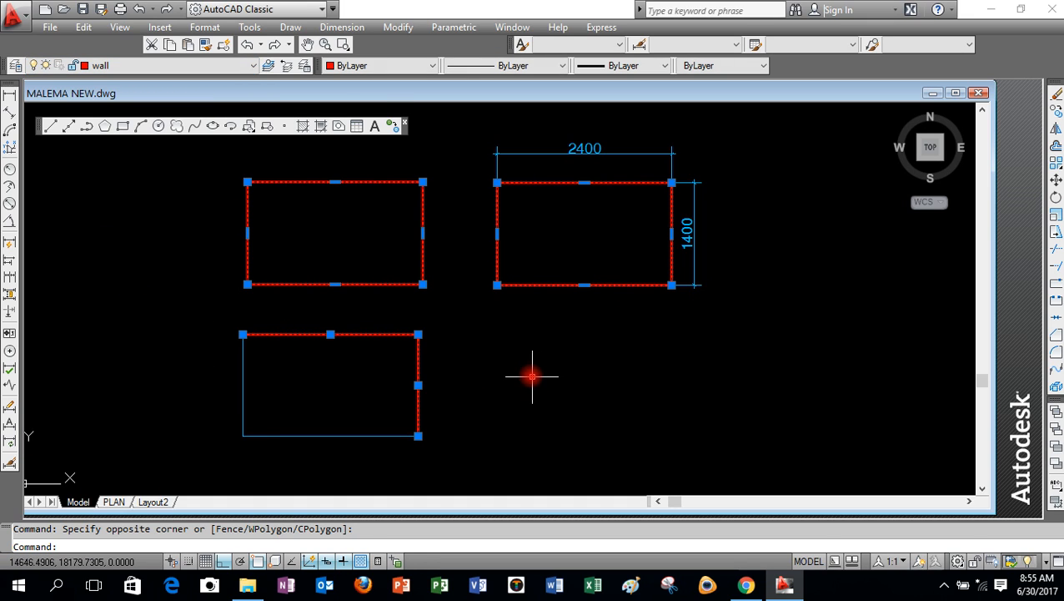
key("Escape")
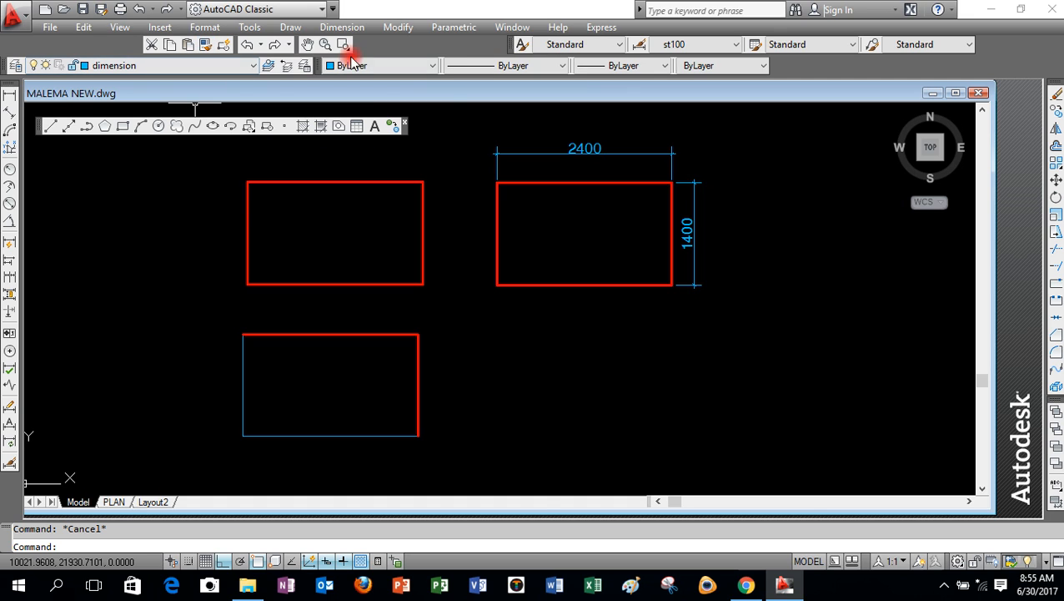
Match the left and bottom edges of the lower outline to the properties of its red top edge.
left_click(399, 27)
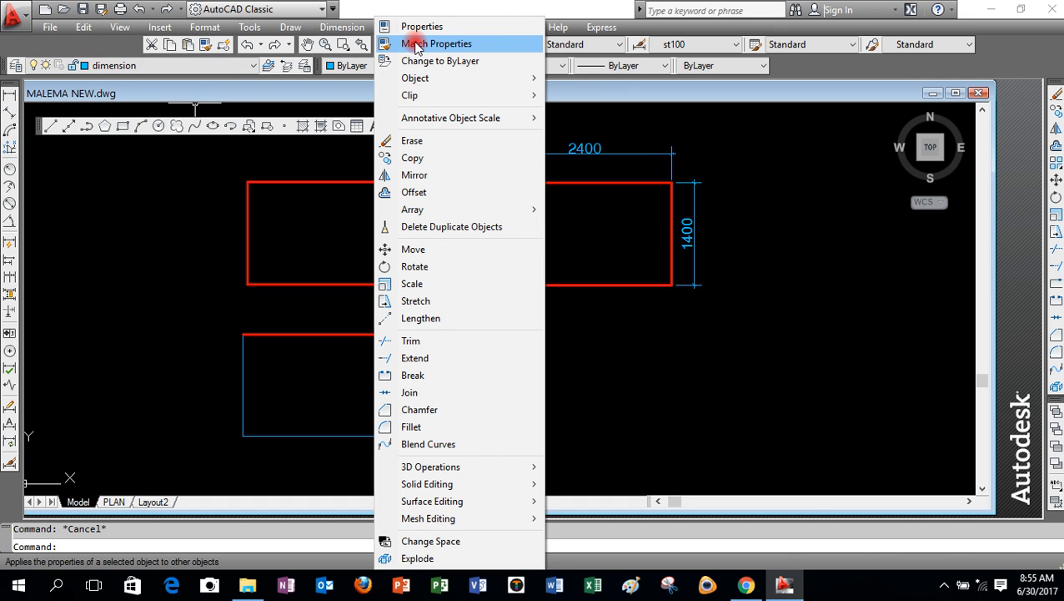
left_click(417, 45)
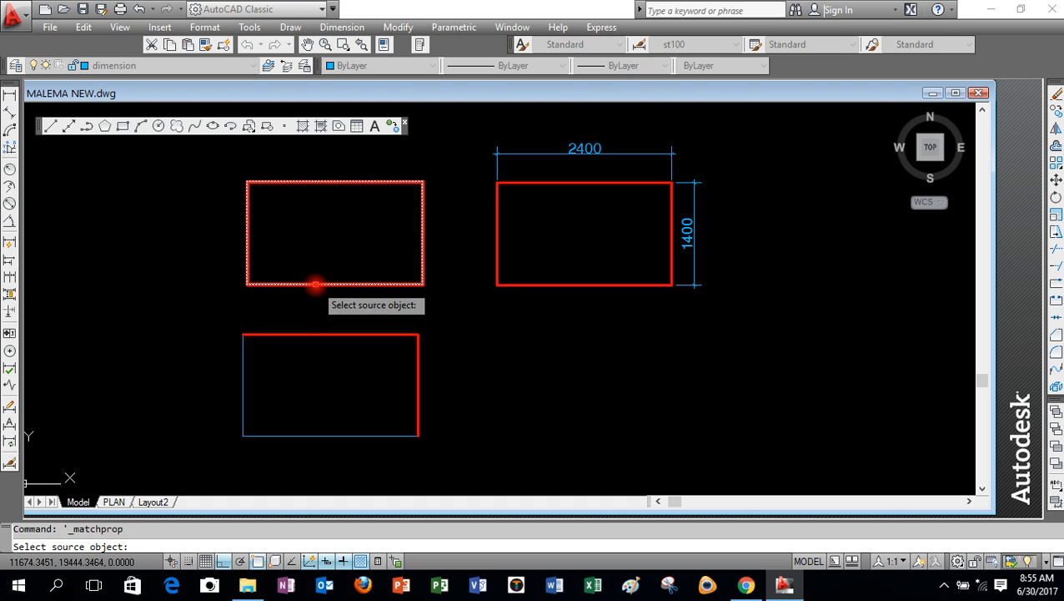
left_click(317, 335)
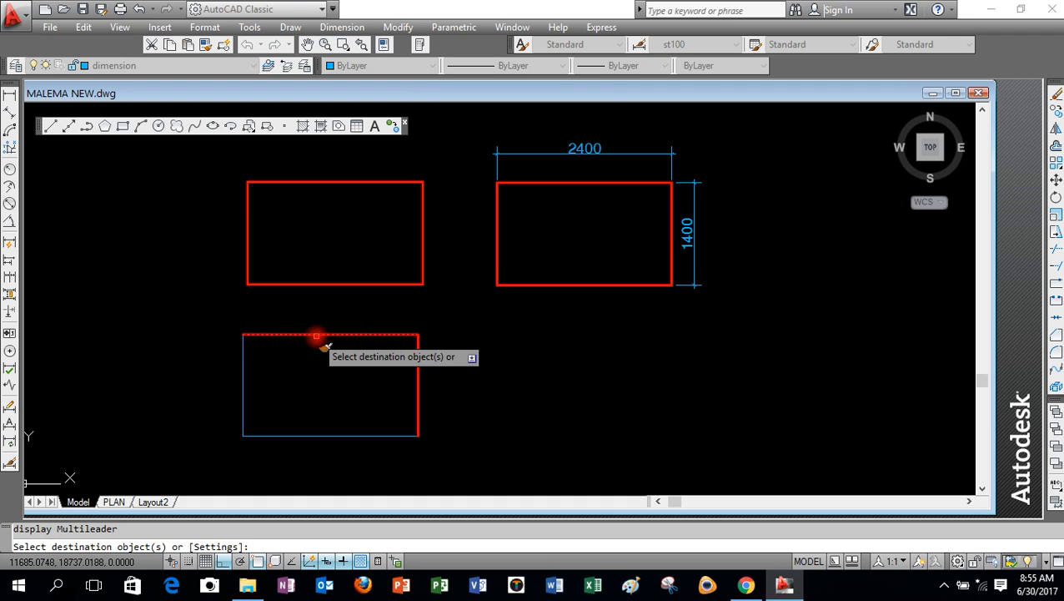
left_click(244, 361)
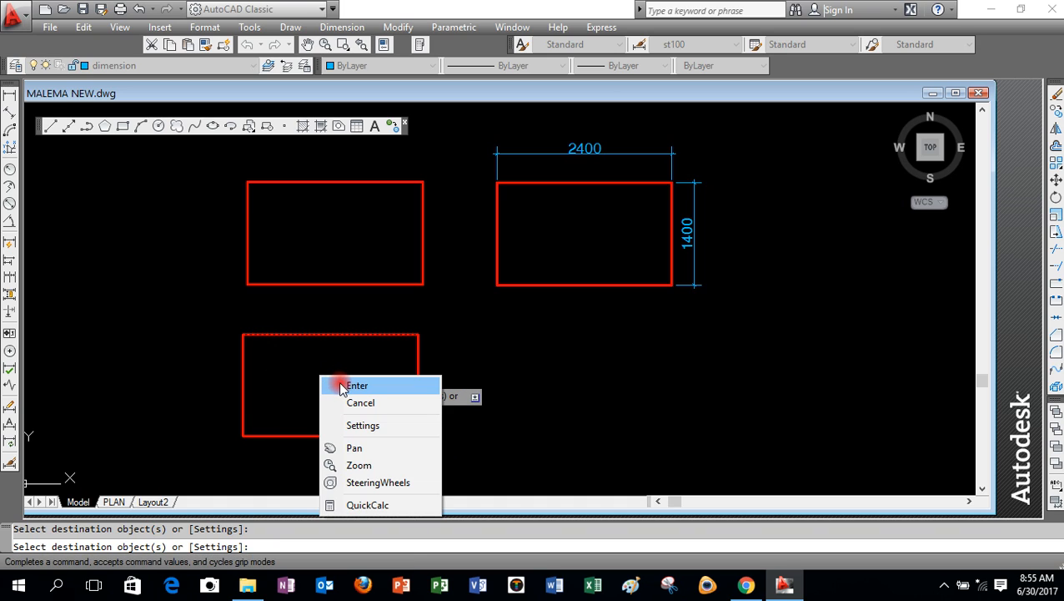
left_click(341, 385)
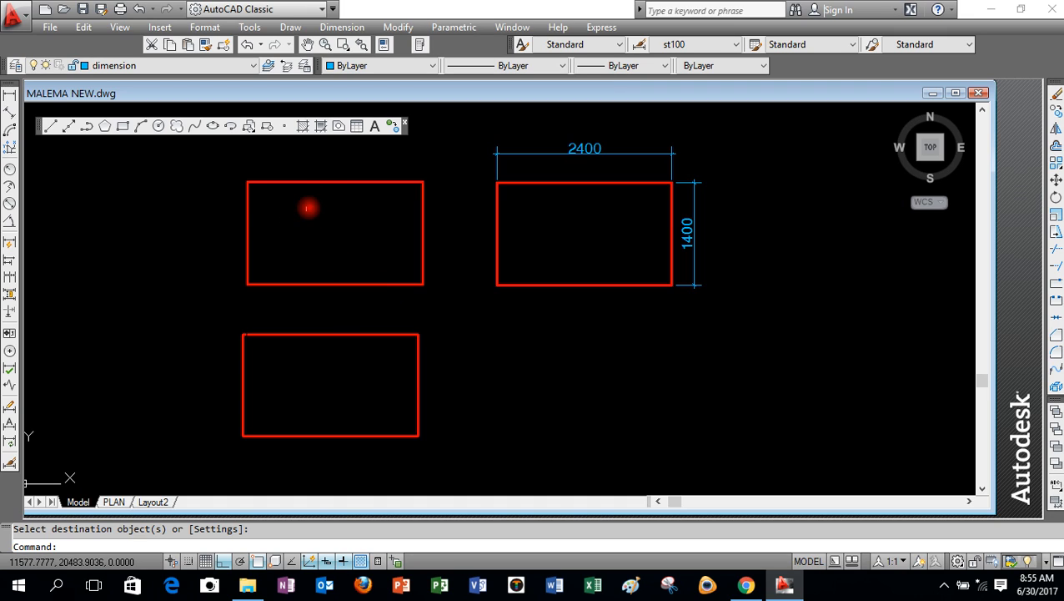
Offset the undimensioned upper rectangle inward by 215.
scroll(307, 179, "up", 2)
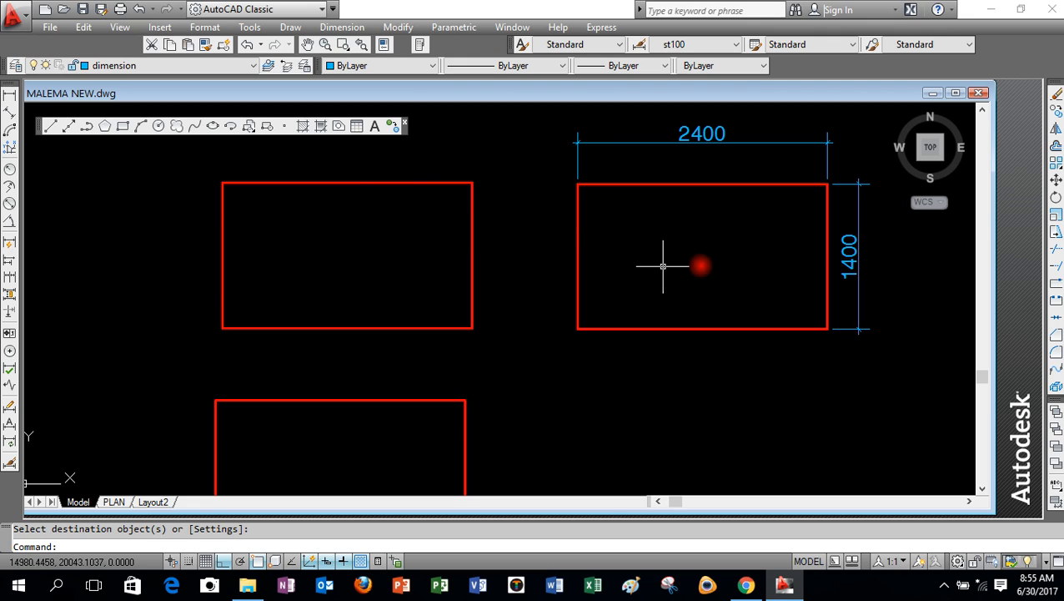
left_click(1056, 146)
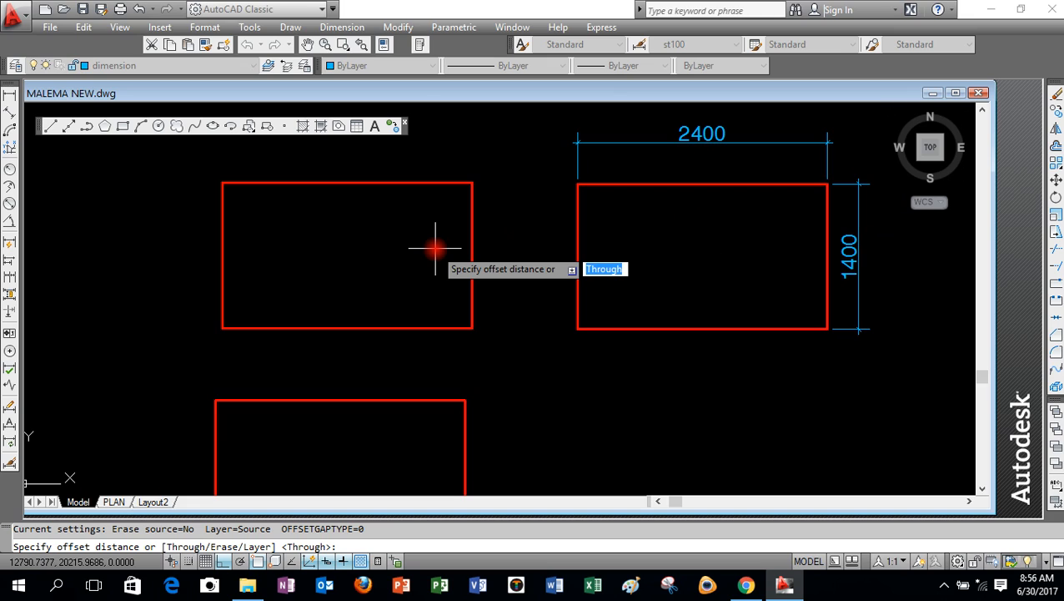
type("215")
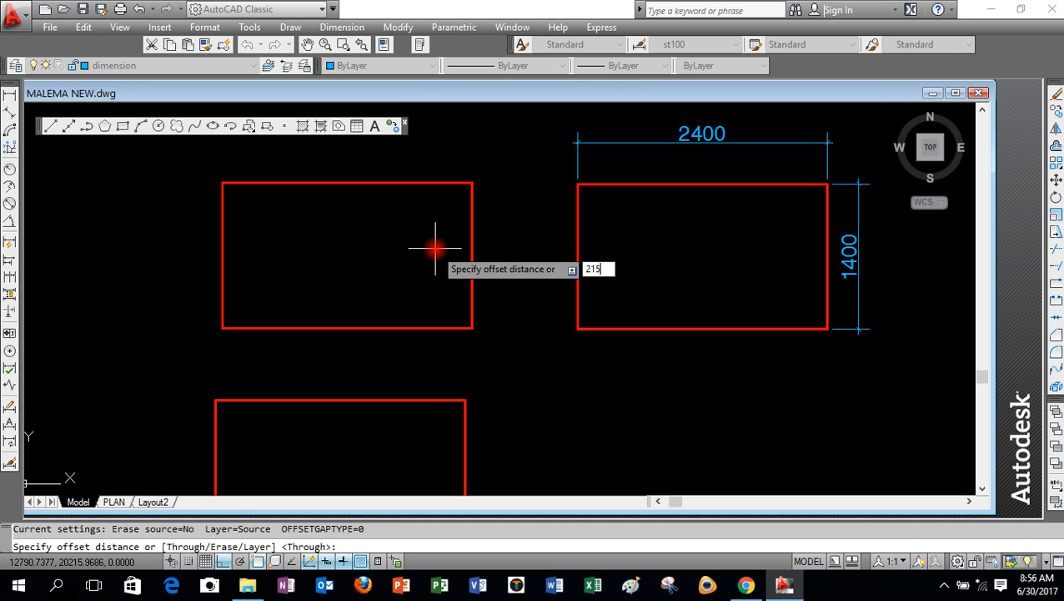
key("Return")
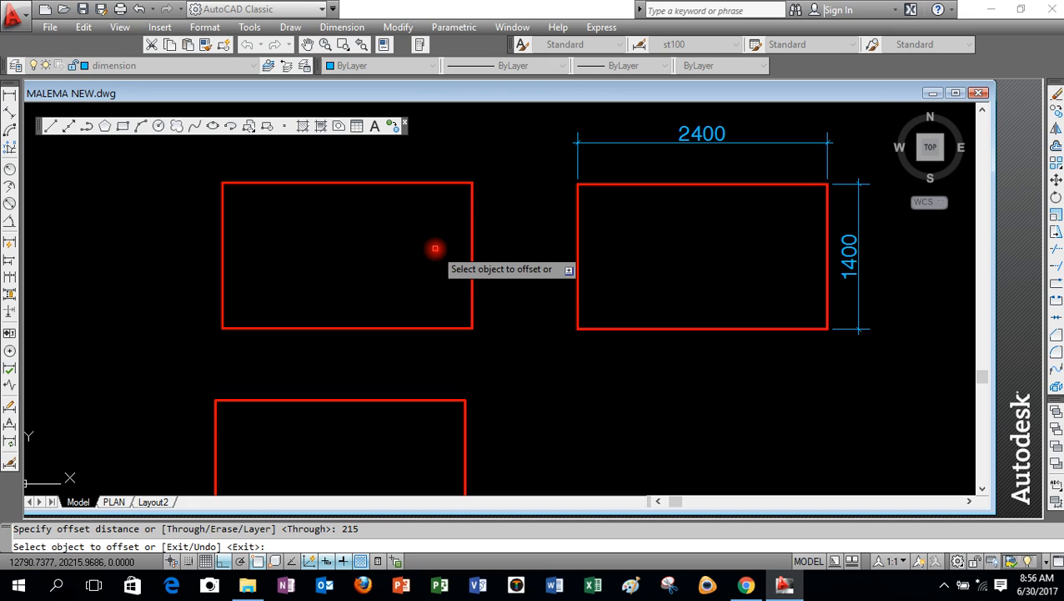
left_click(391, 183)
left_click(381, 218)
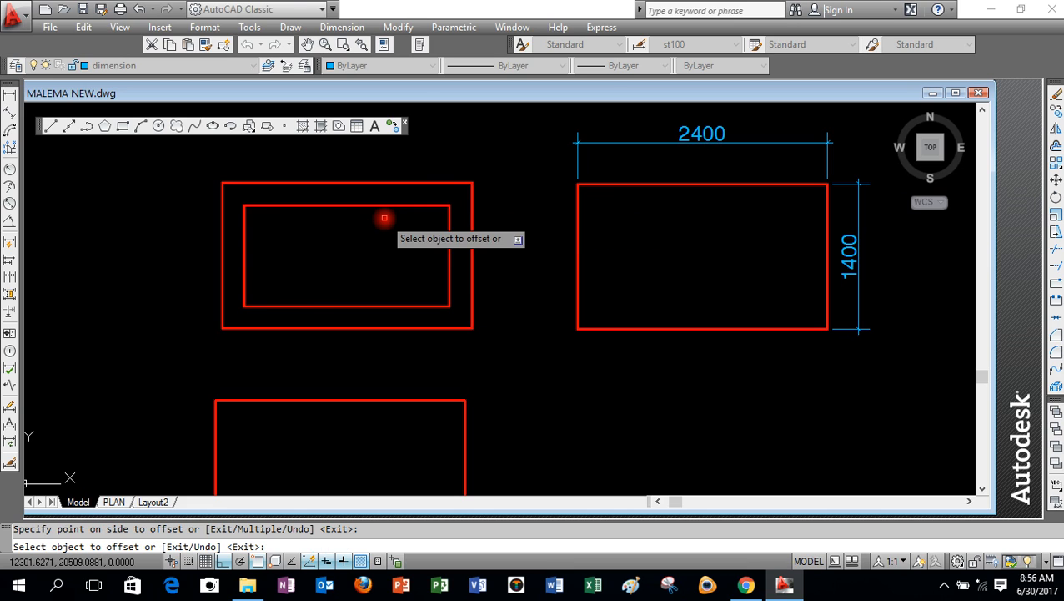
right_click(369, 227)
left_click(392, 237)
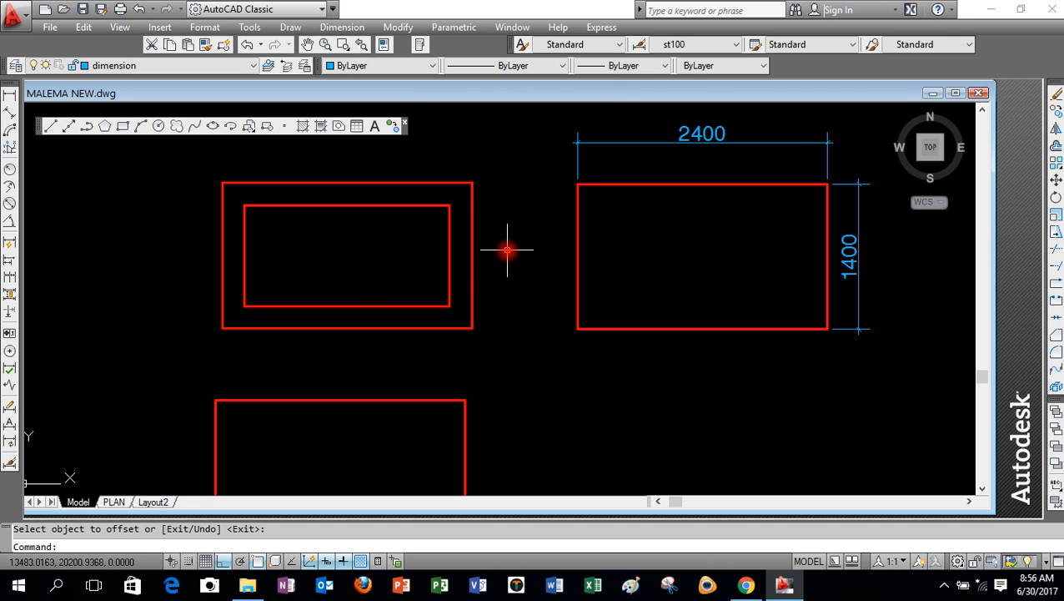
scroll(507, 249, "down", 2)
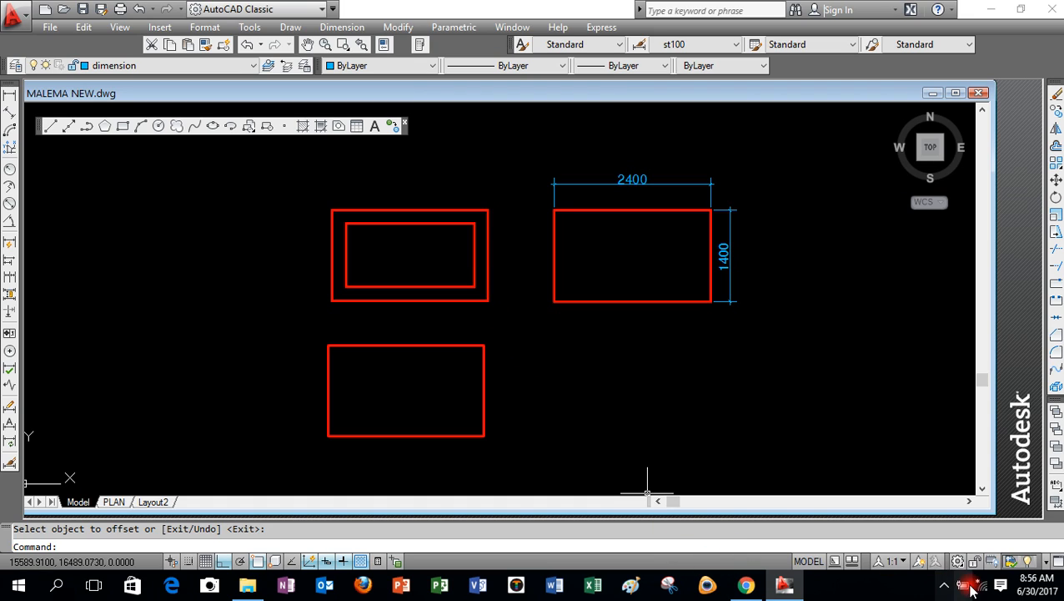
left_click(944, 584)
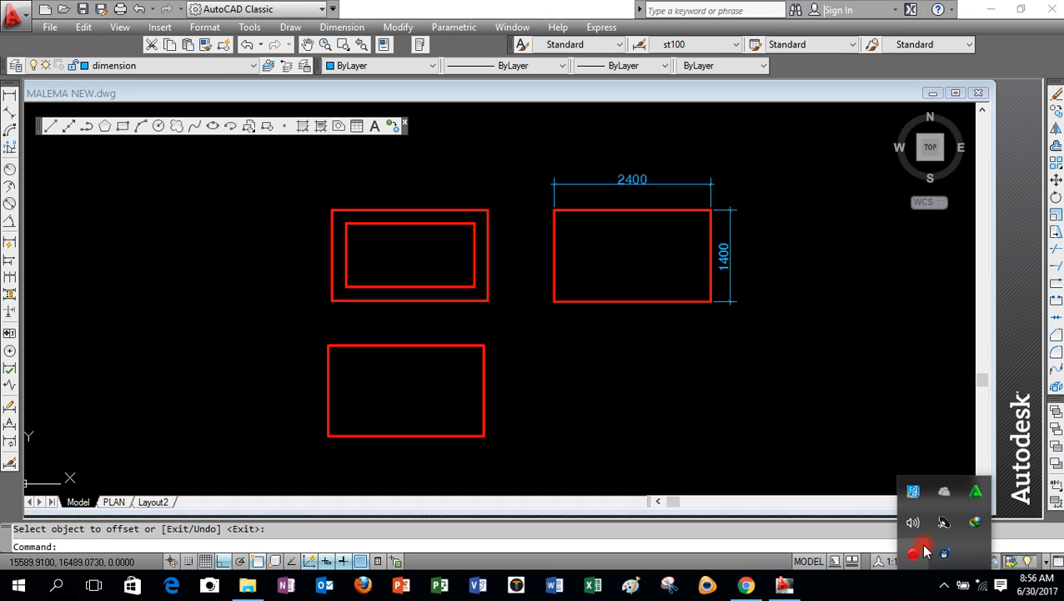
left_click(916, 552)
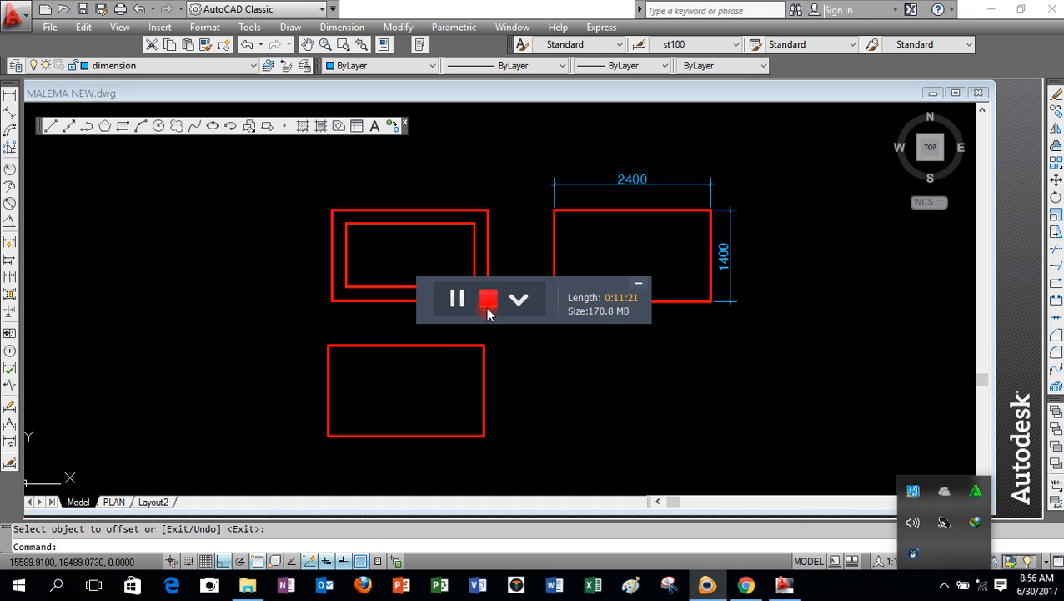